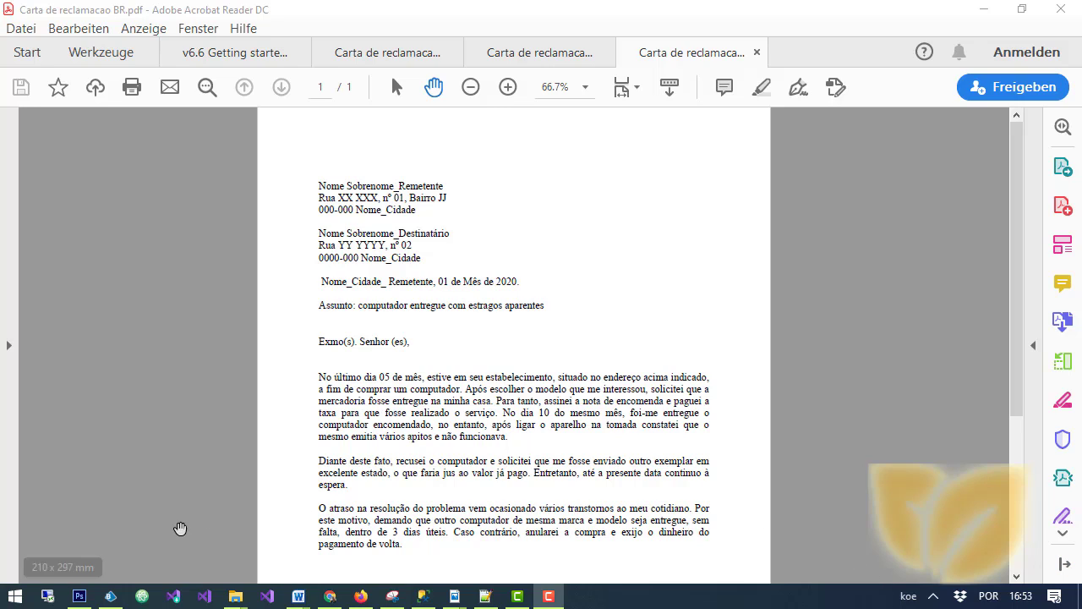
Open a new blank document in Microsoft Word 2010 and make its window taller.
right_click(290, 604)
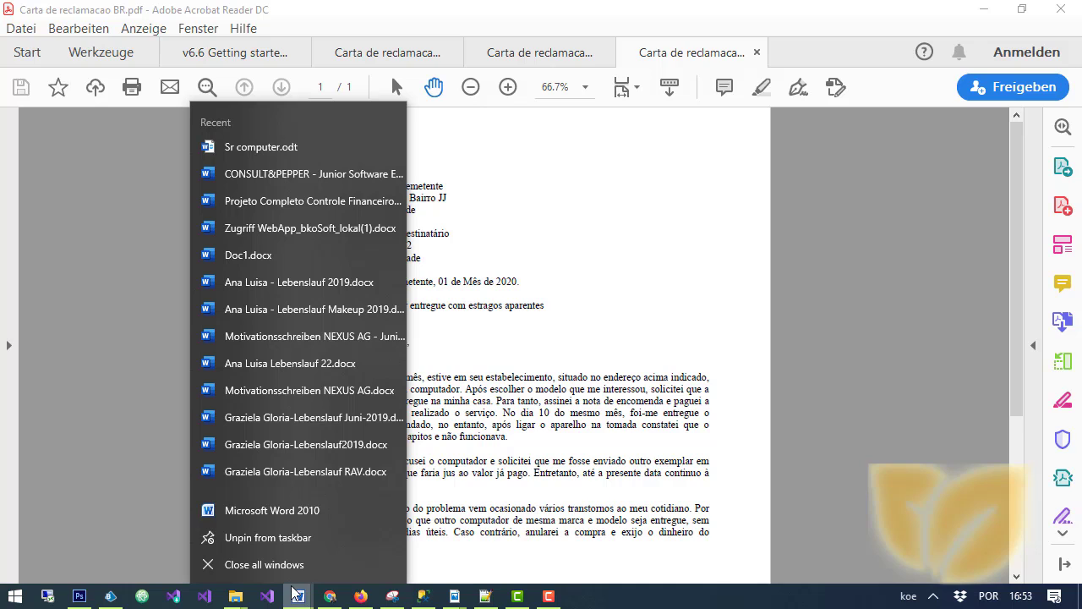
click(287, 512)
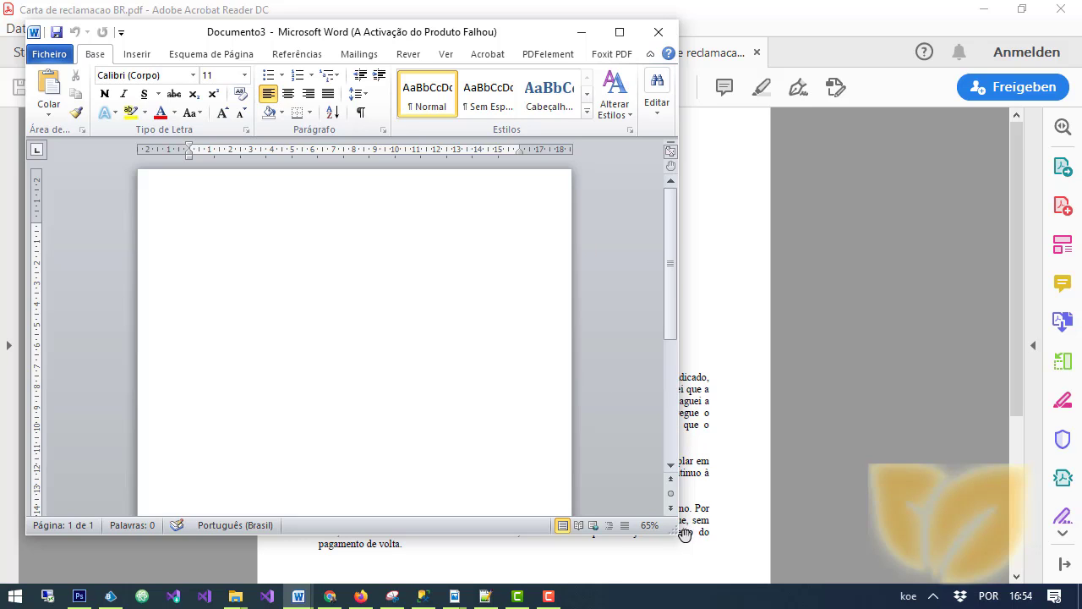
drag(681, 537, 653, 595)
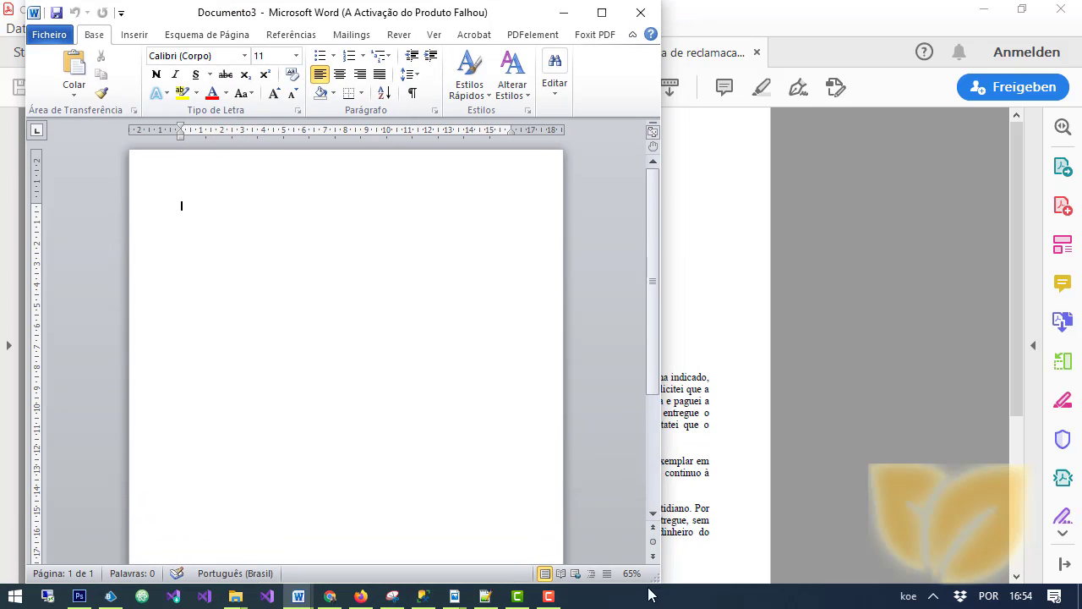
Switch to Notepad++, copy the entire complaint letter text from the "new 4" file, and minimize the window.
click(487, 596)
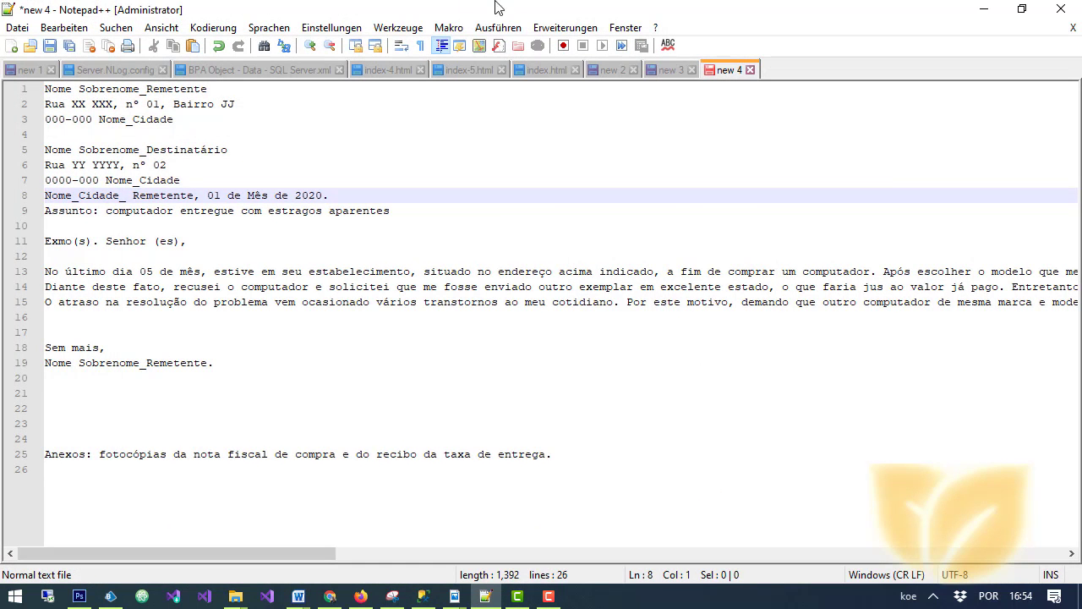
click(413, 273)
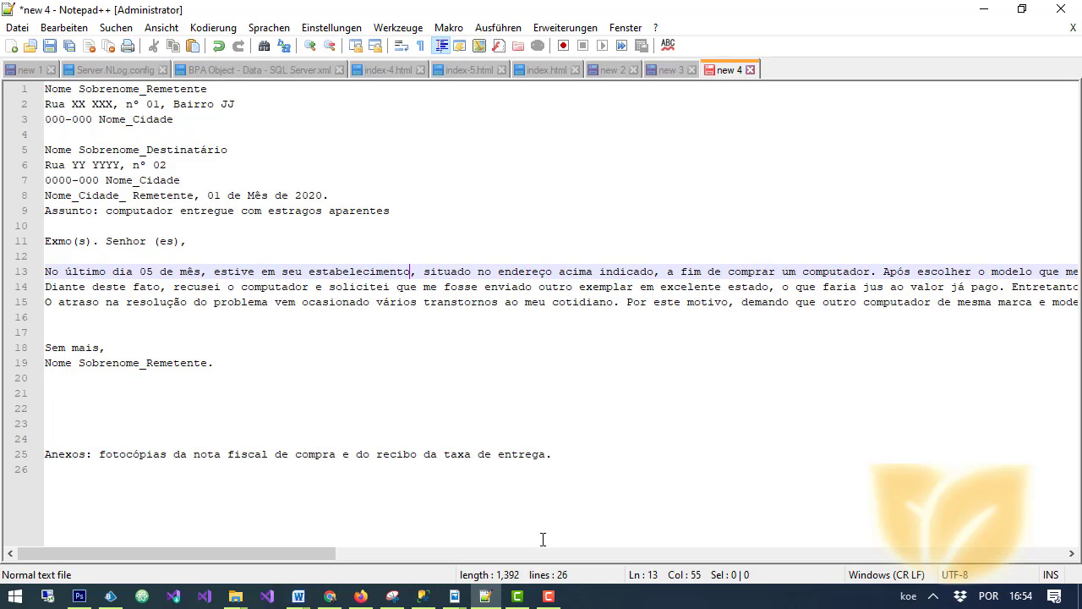
key(ctrl+a)
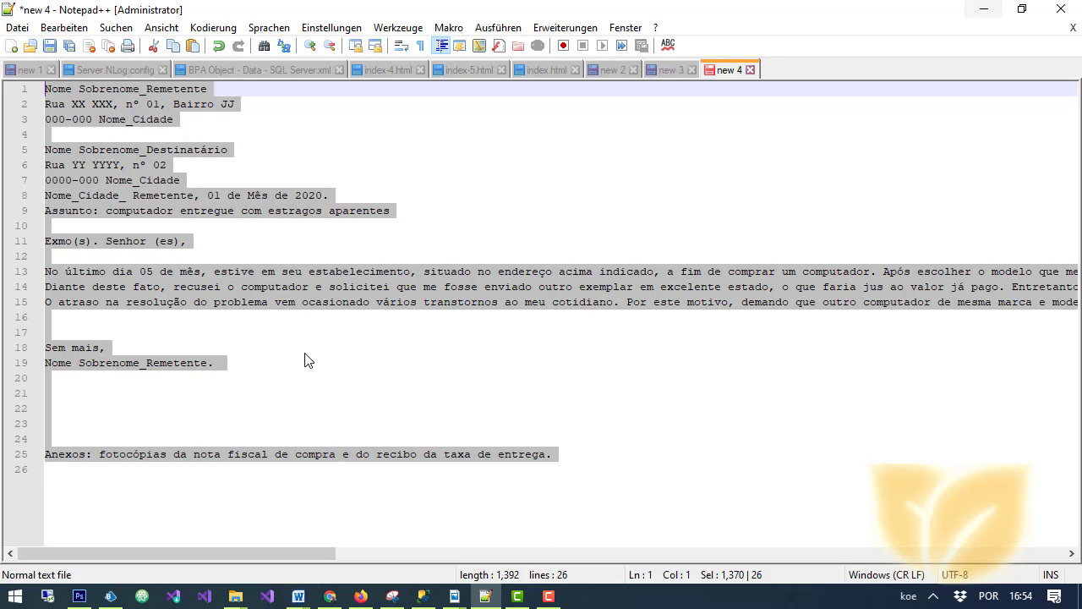
right_click(307, 283)
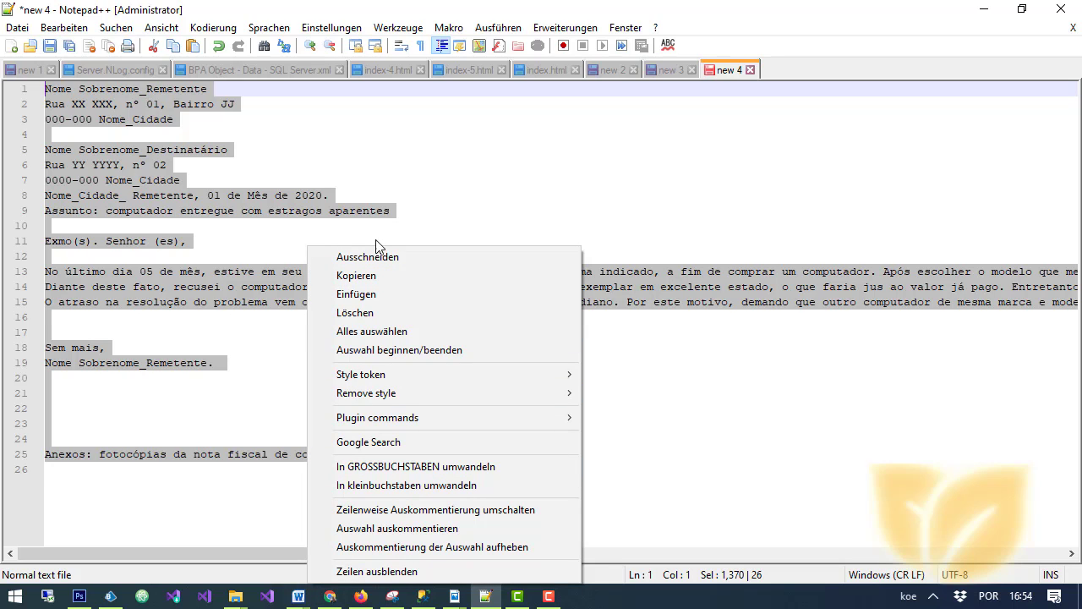
click(984, 9)
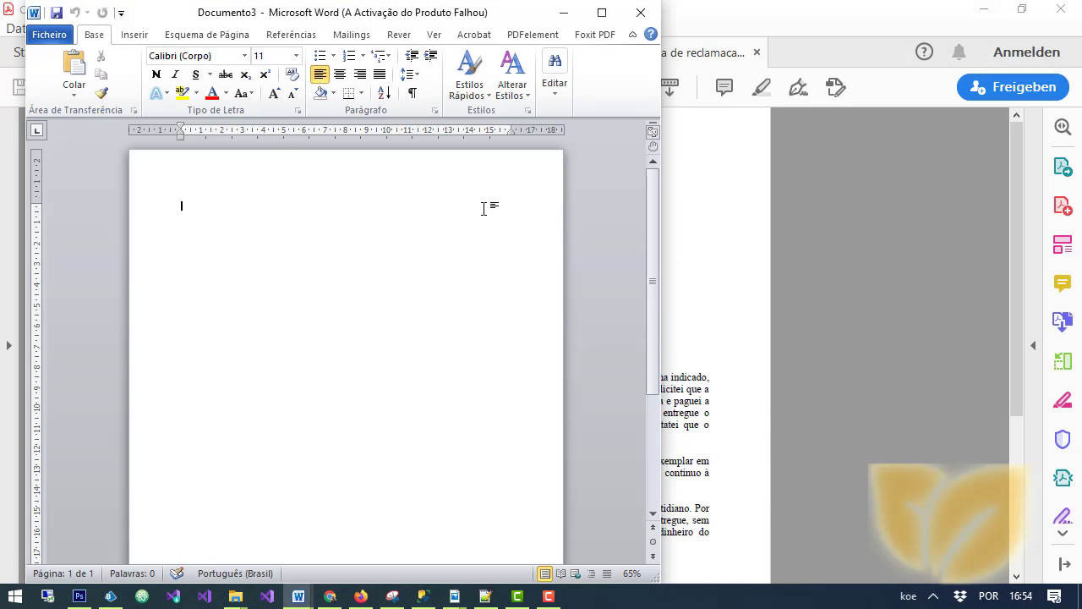
Paste the letter text into the blank Word document, maximize the window, and enlarge the page view to 85%.
key(ctrl+v)
click(602, 12)
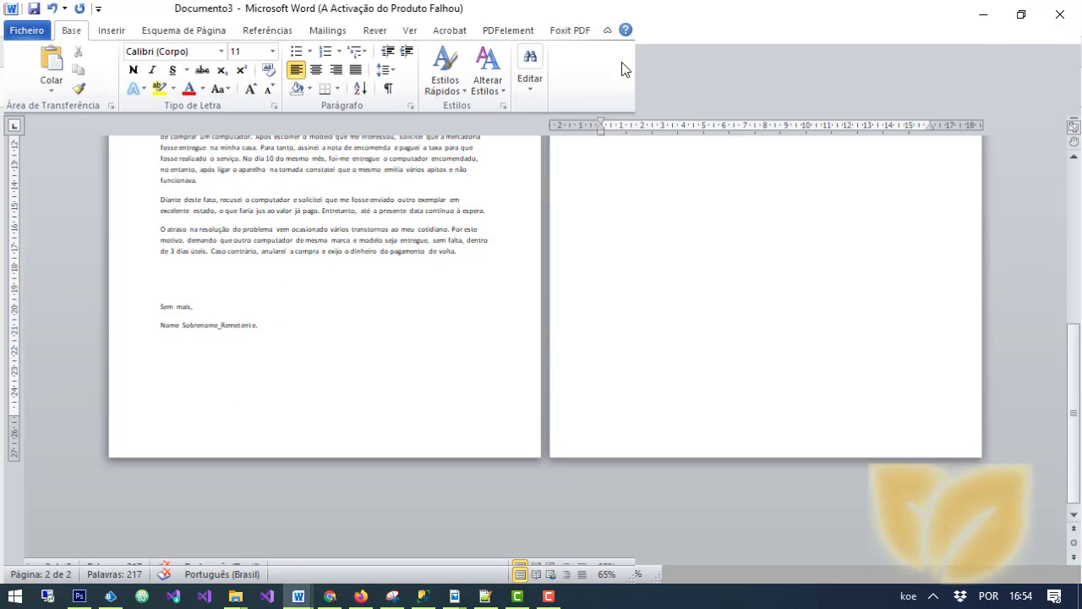
scroll(623, 237, up, 5)
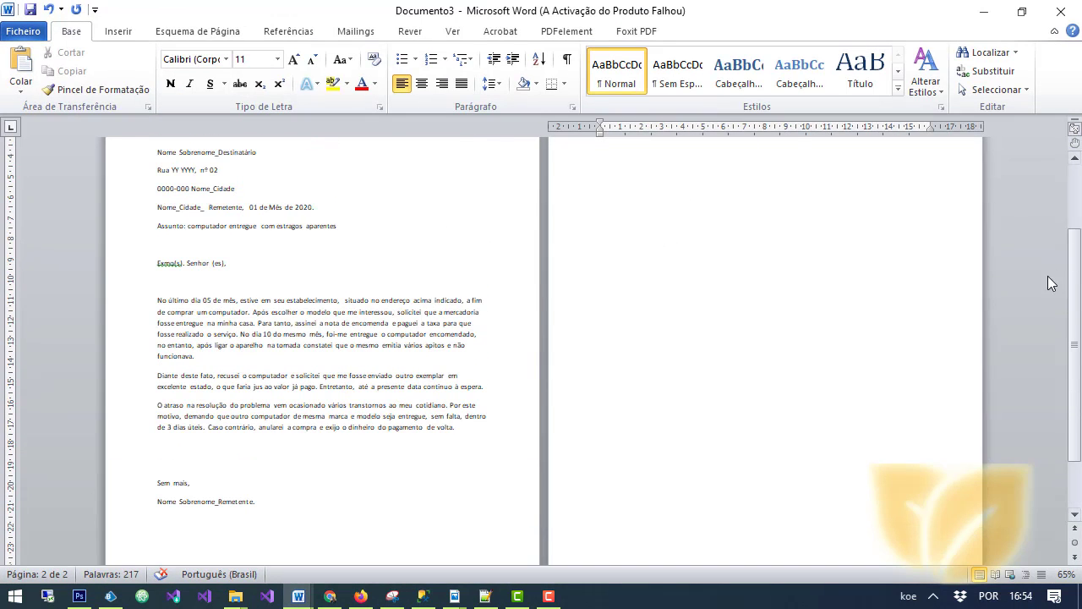
drag(1074, 316, 1075, 199)
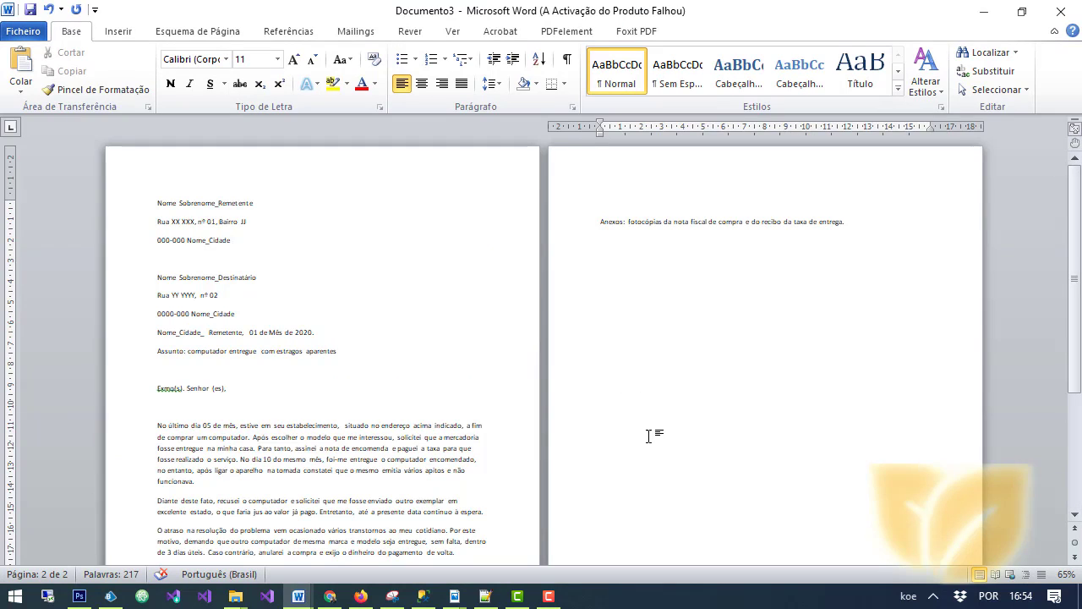
scroll(683, 483, up, 1)
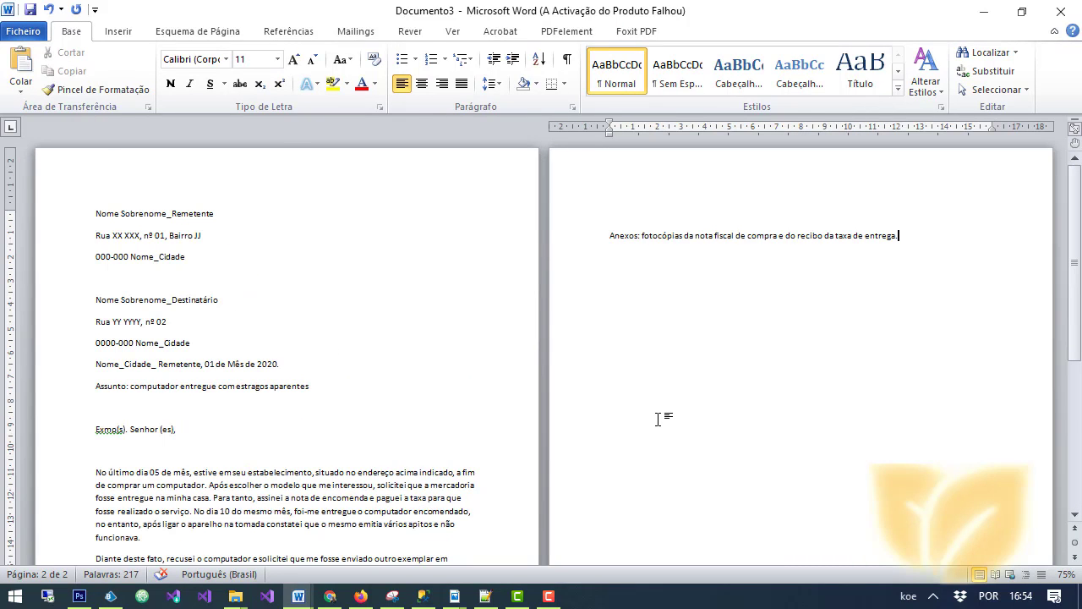
scroll(658, 420, up, 1)
scroll(639, 336, up, 1)
drag(1076, 386, 1075, 202)
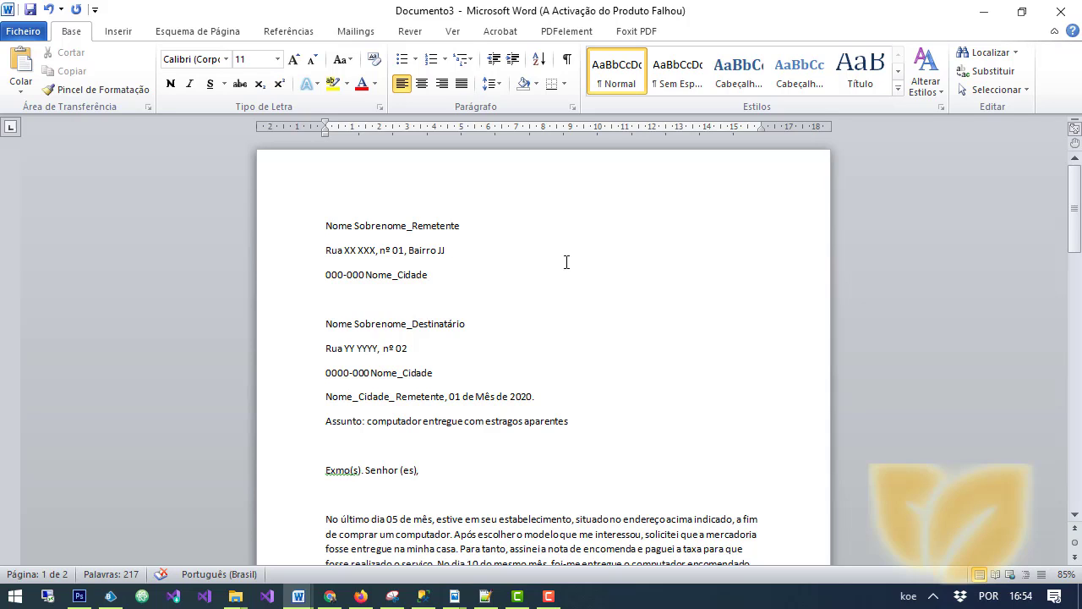
Format the entire letter in Times New Roman at font size 12.
drag(354, 227, 460, 227)
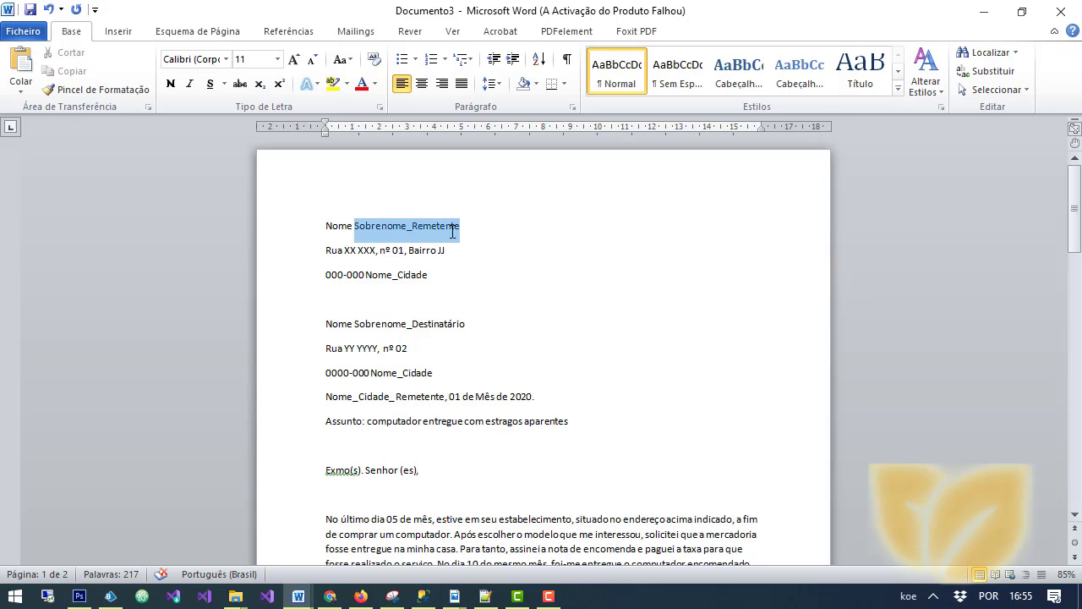
click(460, 228)
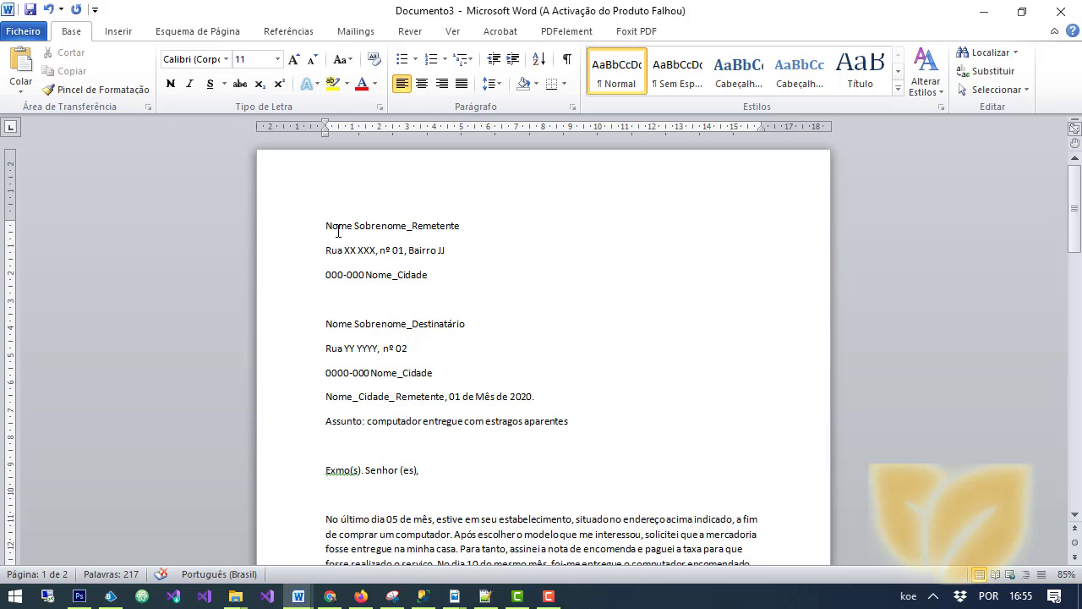
drag(327, 226, 753, 524)
drag(1074, 445, 1072, 176)
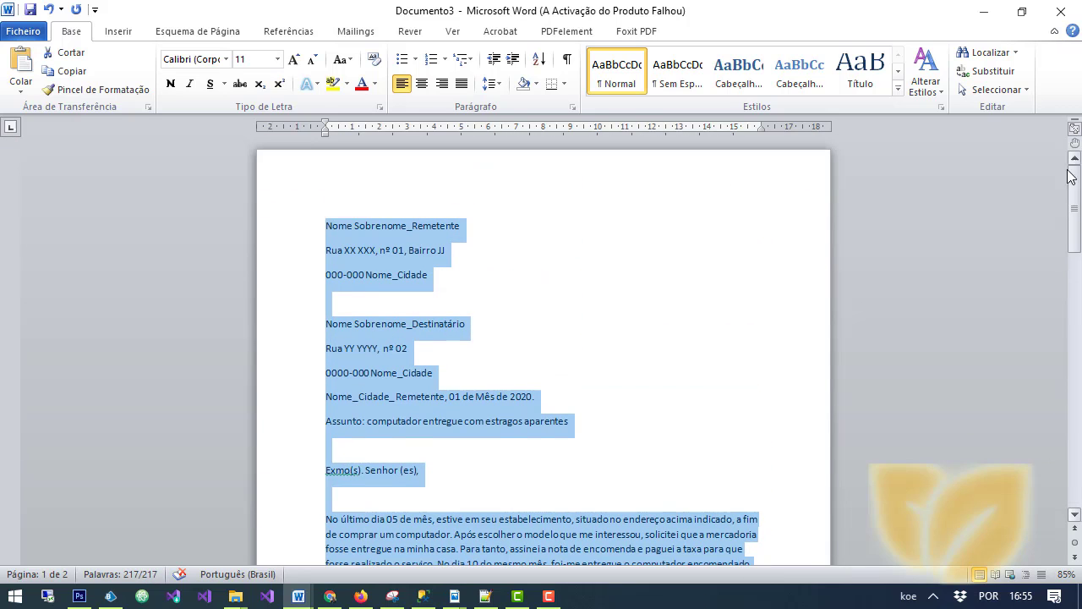
click(226, 65)
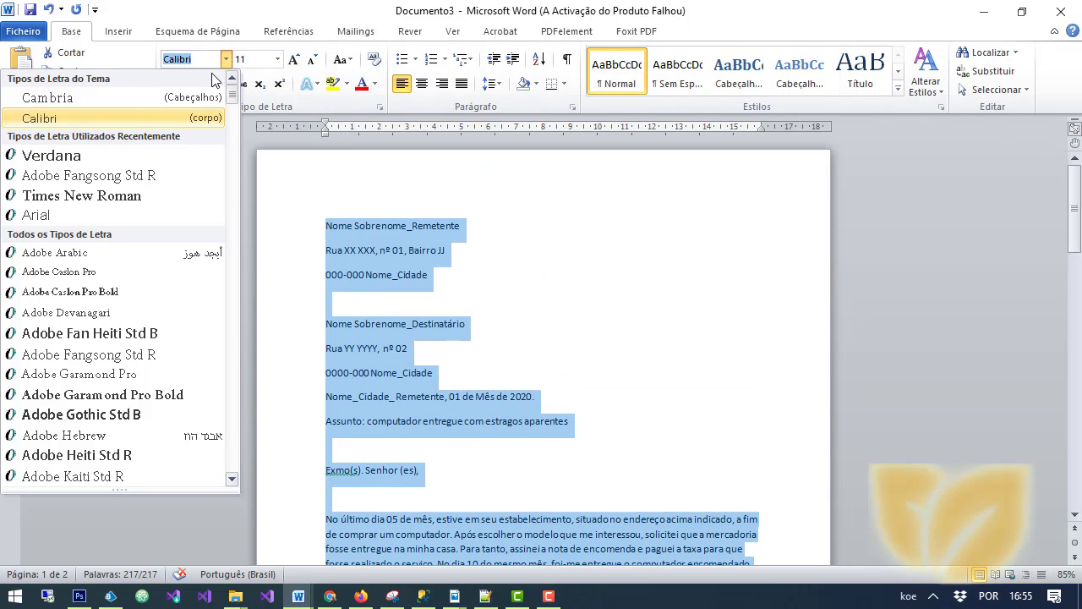
click(186, 59)
double_click(186, 61)
text(T)
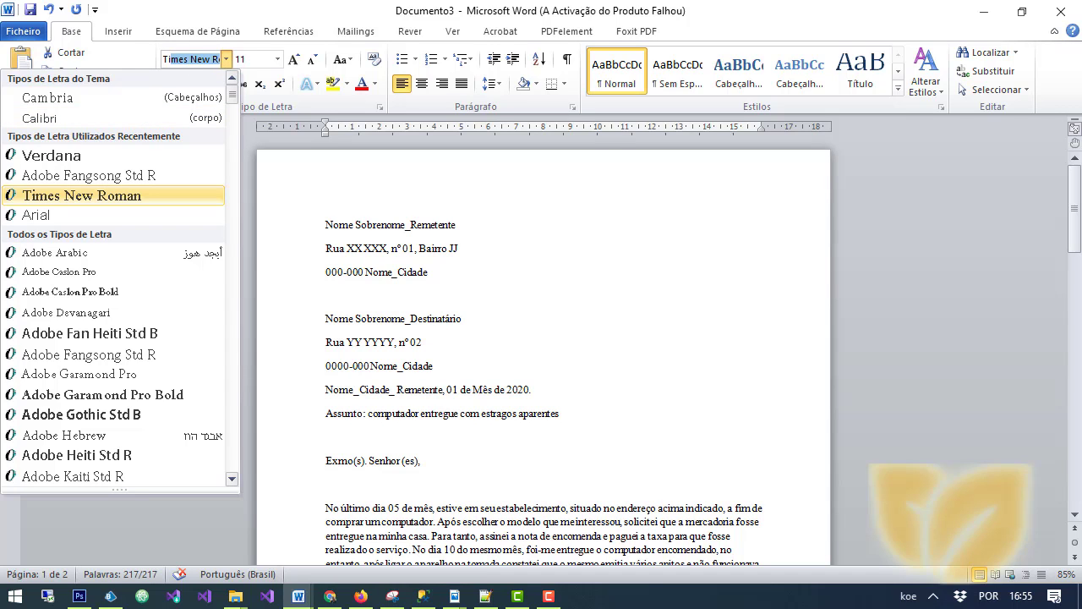
text(im)
key(Return)
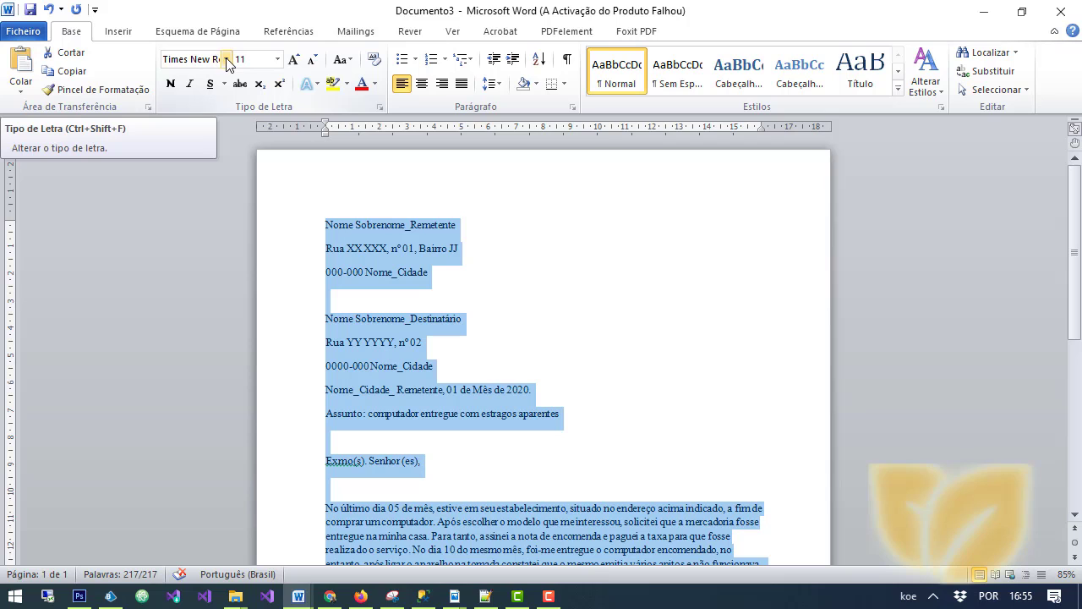
click(277, 60)
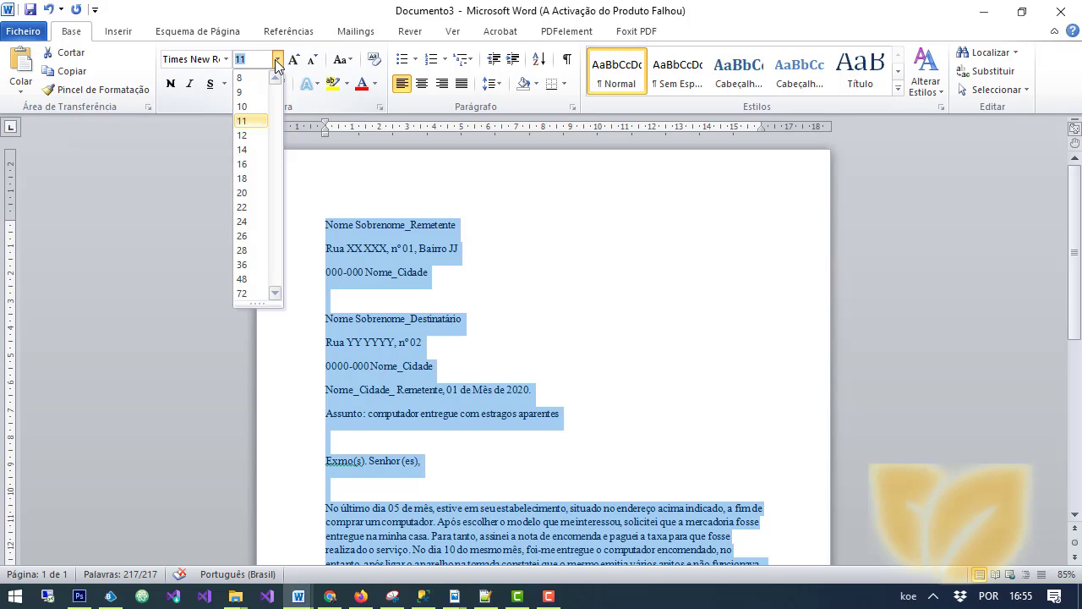
click(254, 135)
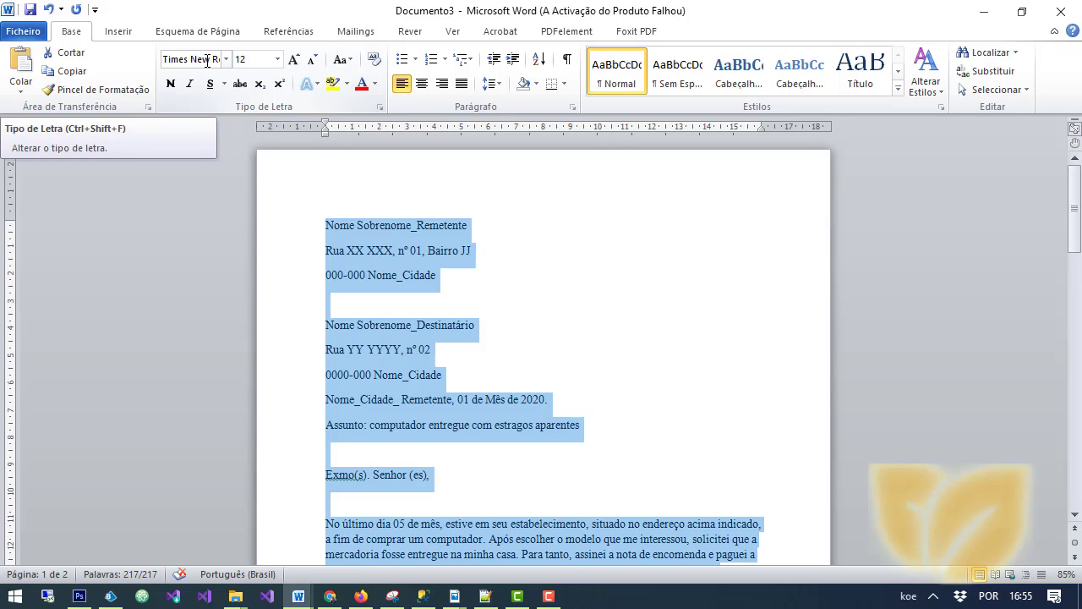
Examine the letter's heading block from the sender's name through the subject line.
click(385, 250)
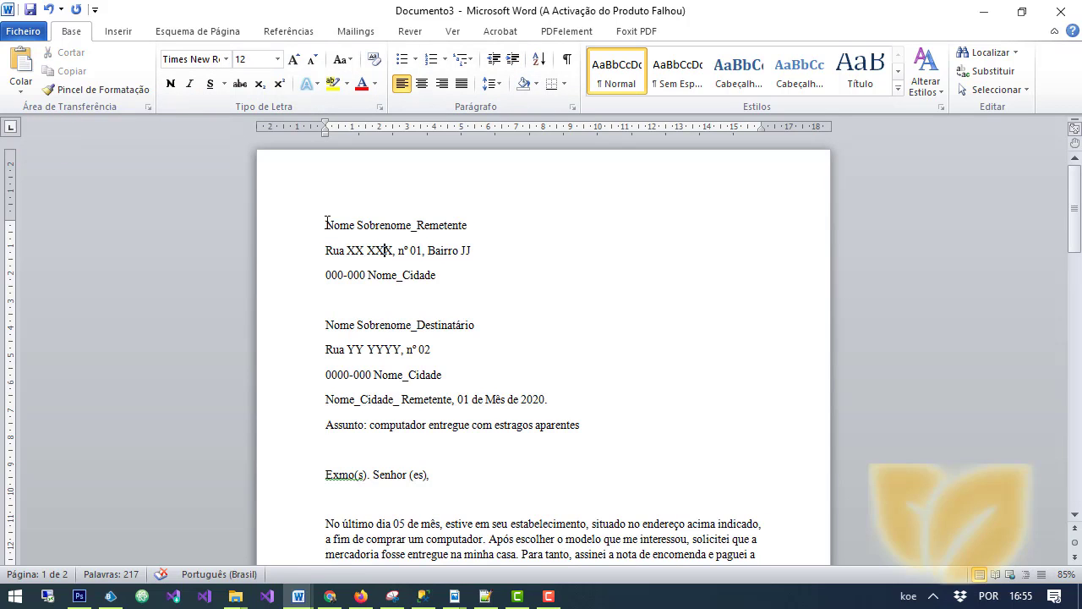
drag(326, 225, 566, 424)
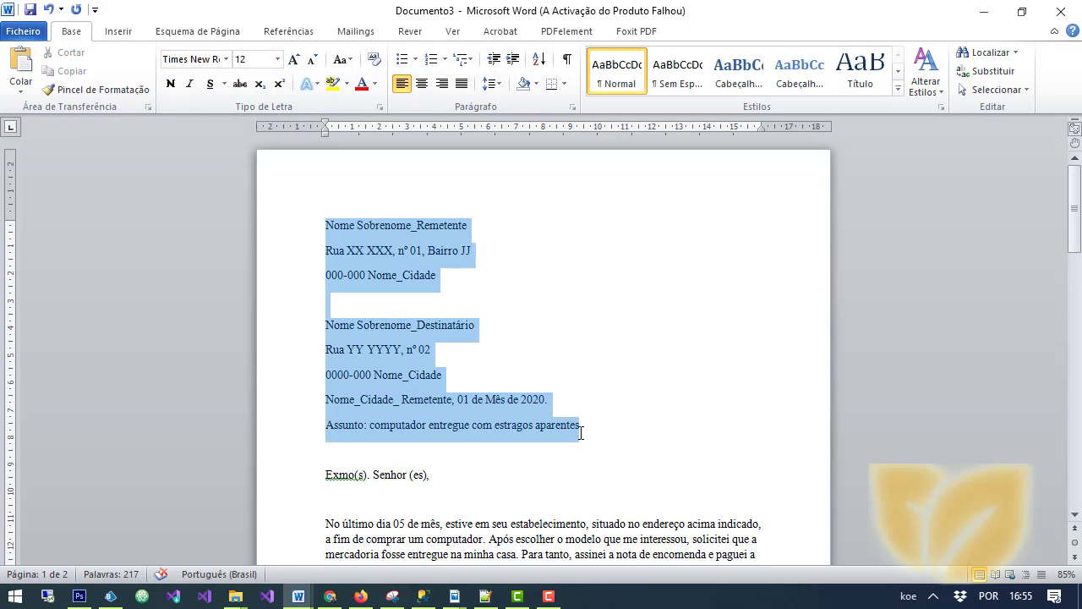
click(610, 404)
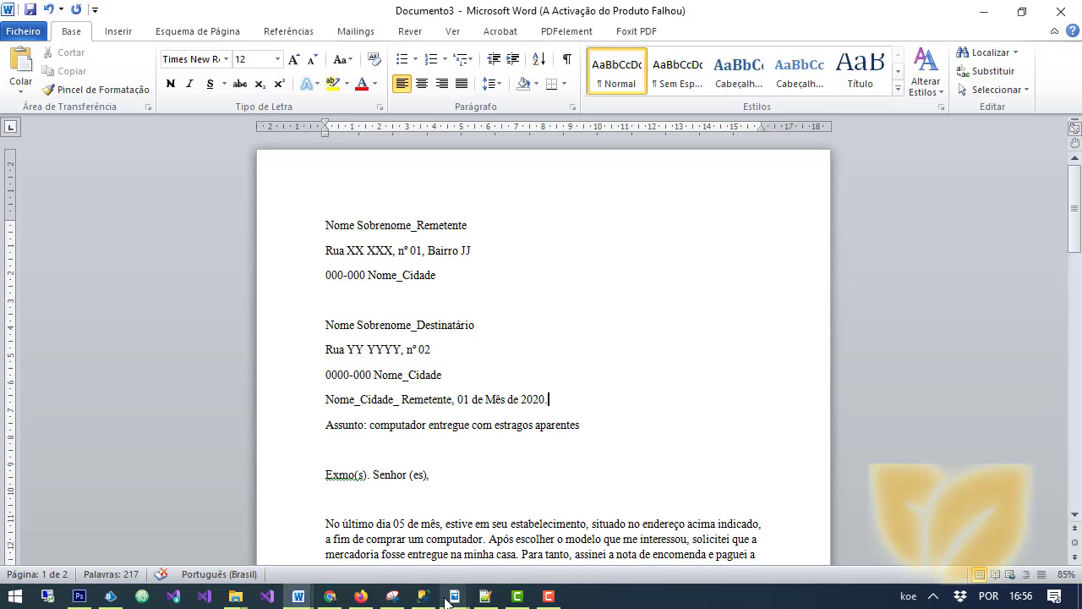
Switch to Acrobat Reader and view the BR complaint letter, followed by the PT version at 66.7% zoom.
mouse_move(455, 596)
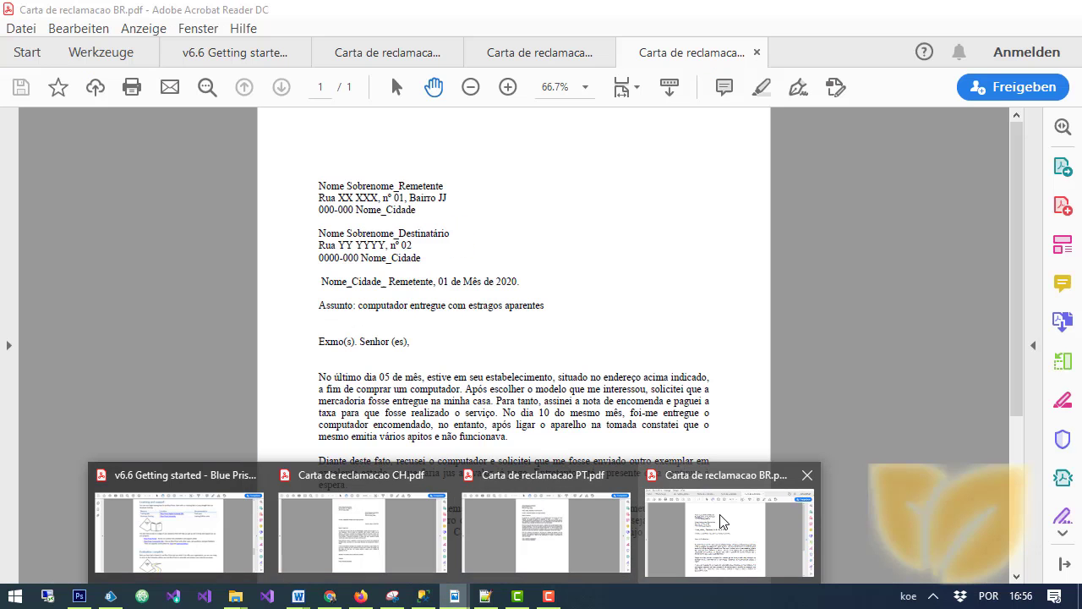
click(715, 520)
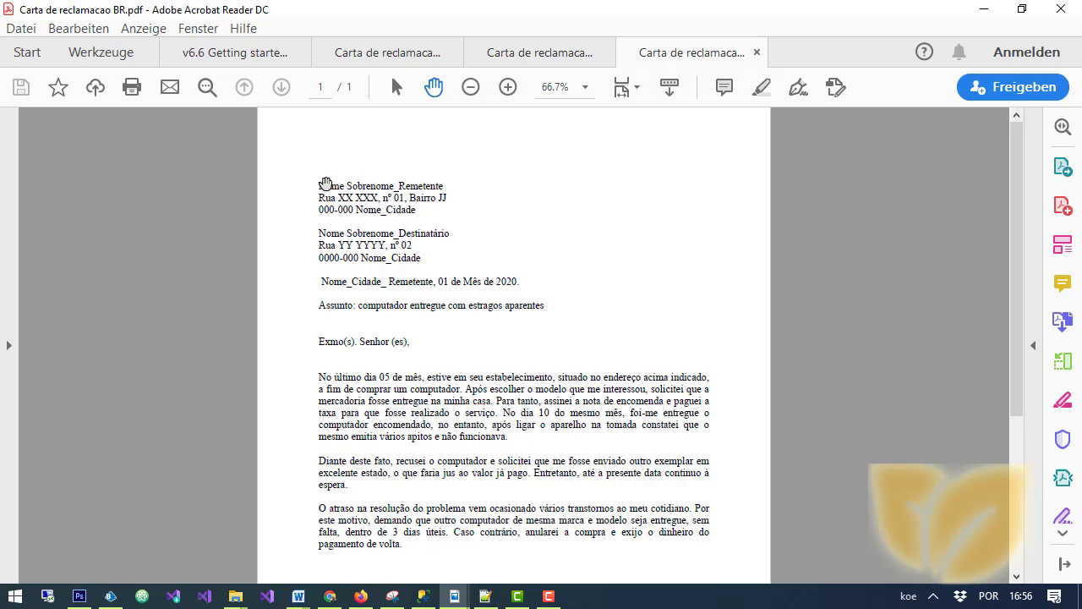
click(520, 52)
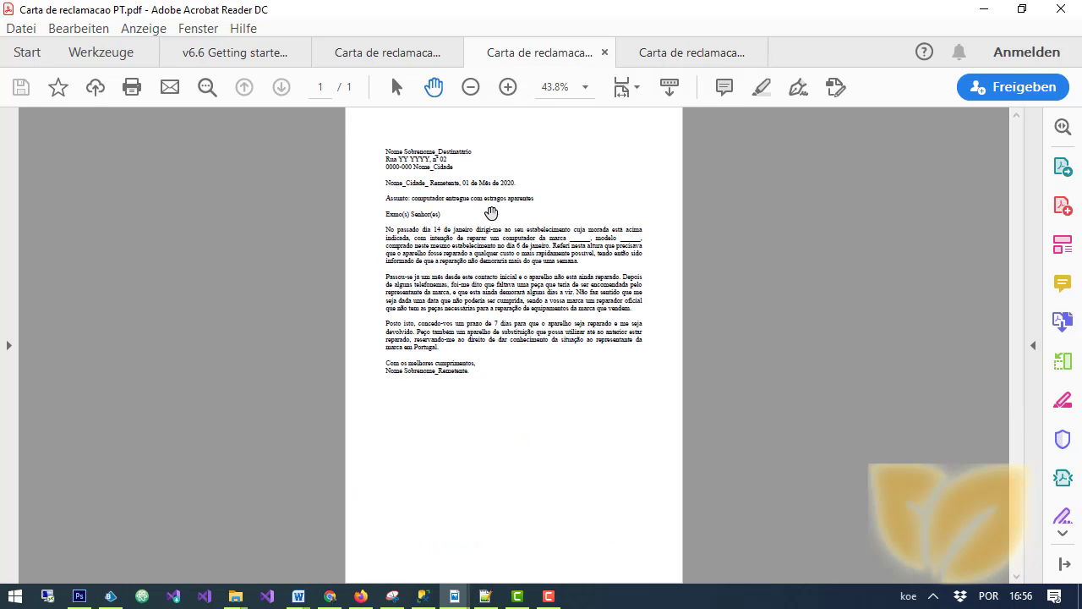
click(508, 87)
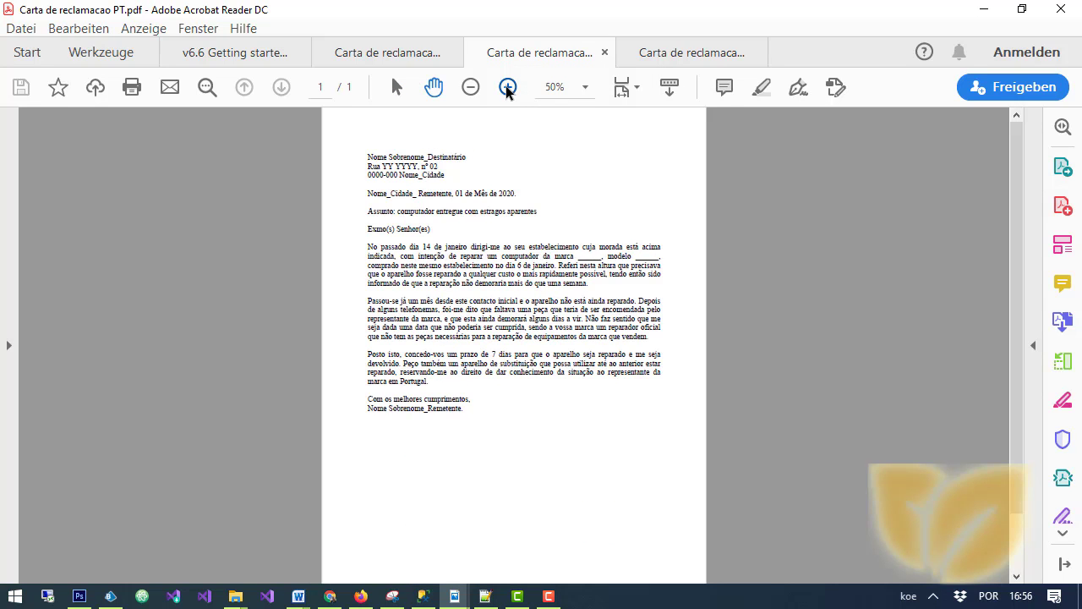
click(507, 87)
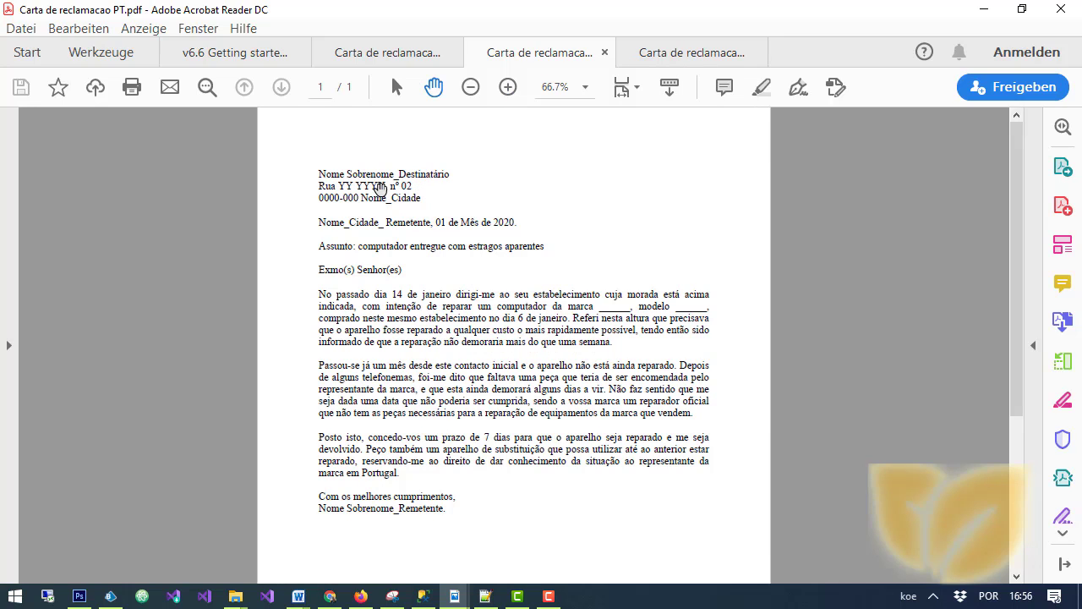
Examine the recipient and sender address blocks in the BR complaint letter.
click(689, 52)
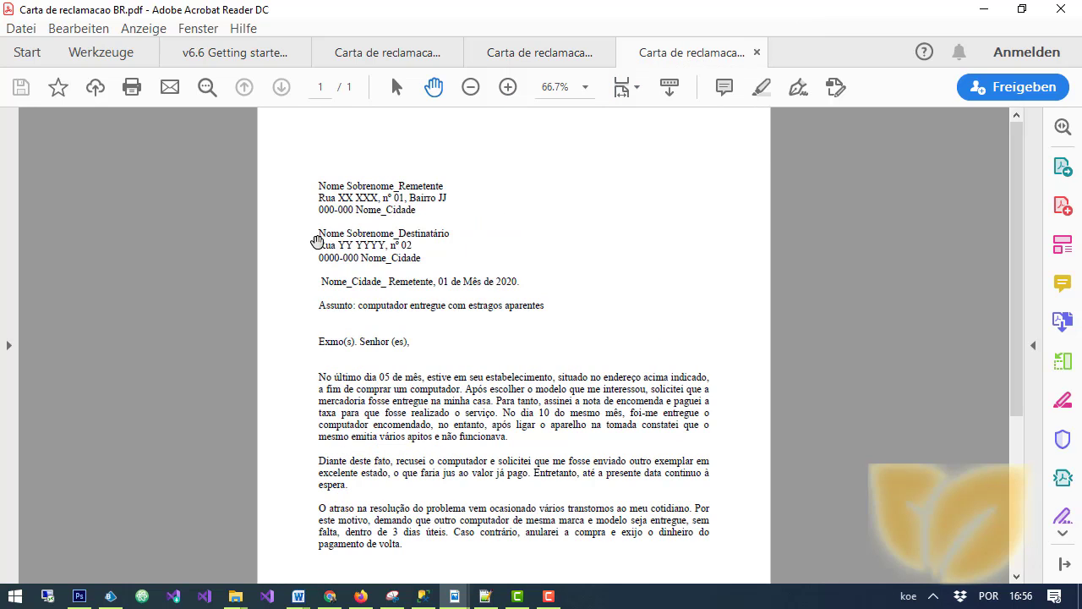
drag(319, 230, 437, 261)
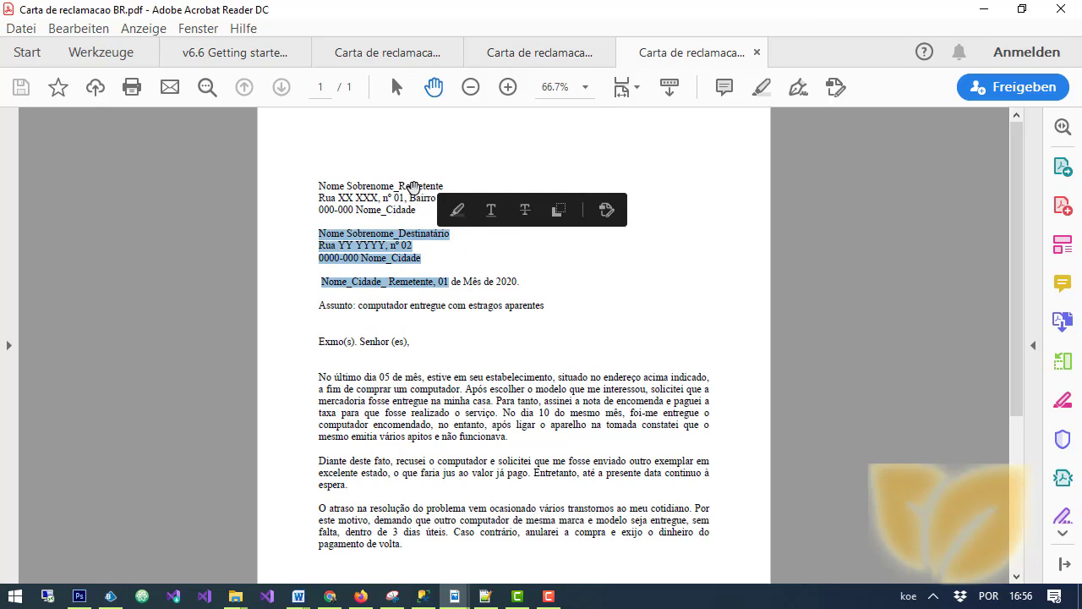
drag(436, 198, 425, 221)
click(314, 185)
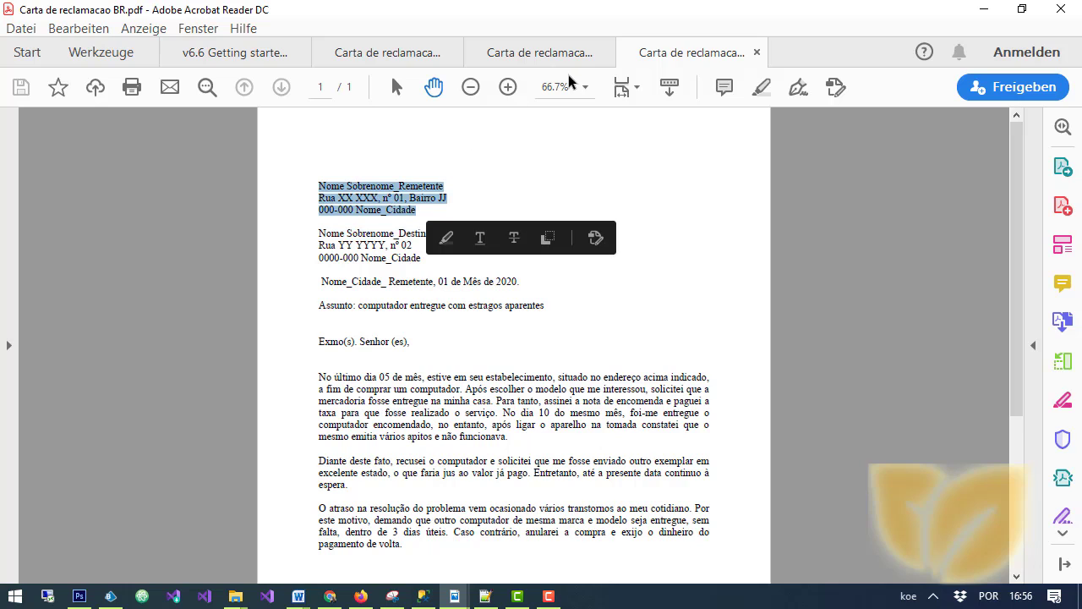
click(507, 136)
Examine the closing phrase and sender's signature line in the PT complaint letter.
click(541, 52)
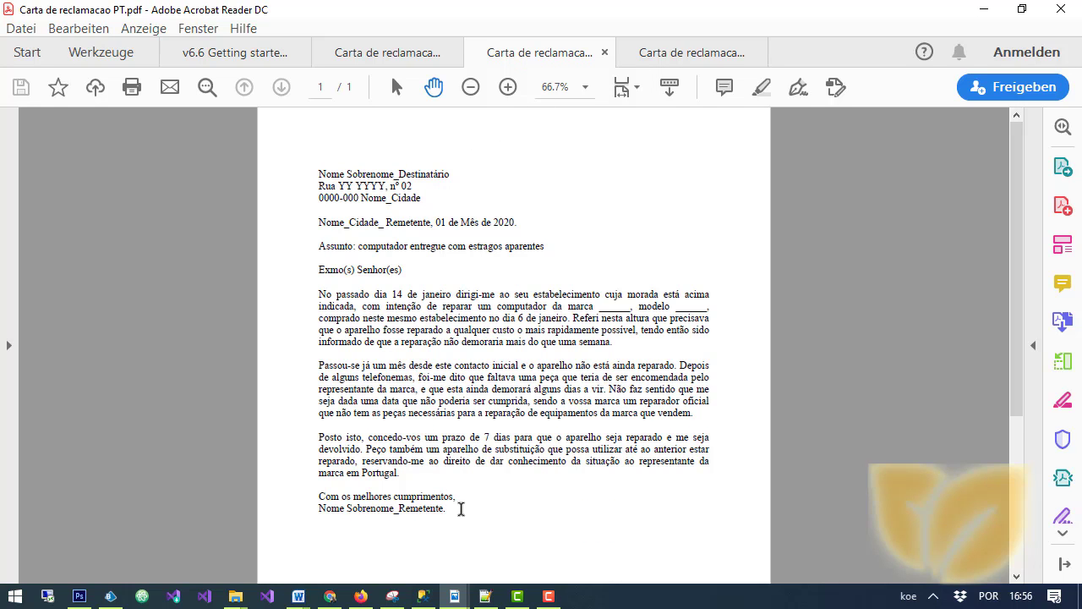
mouse_move(459, 499)
mouse_down()
mouse_move(302, 498)
mouse_move(482, 515)
mouse_move(452, 515)
mouse_up()
click(339, 501)
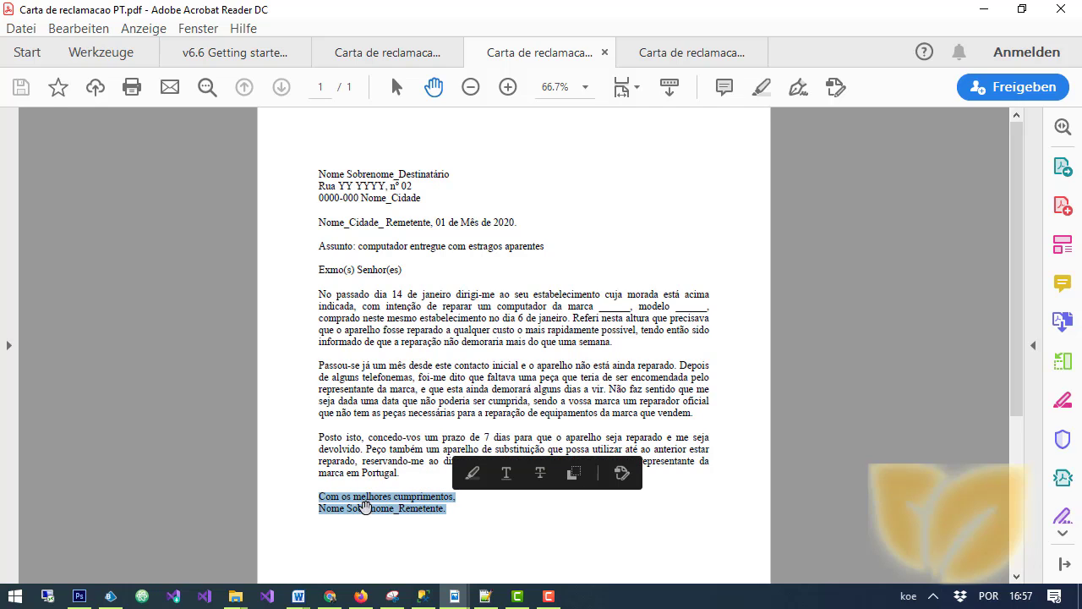
click(362, 505)
drag(318, 497, 465, 497)
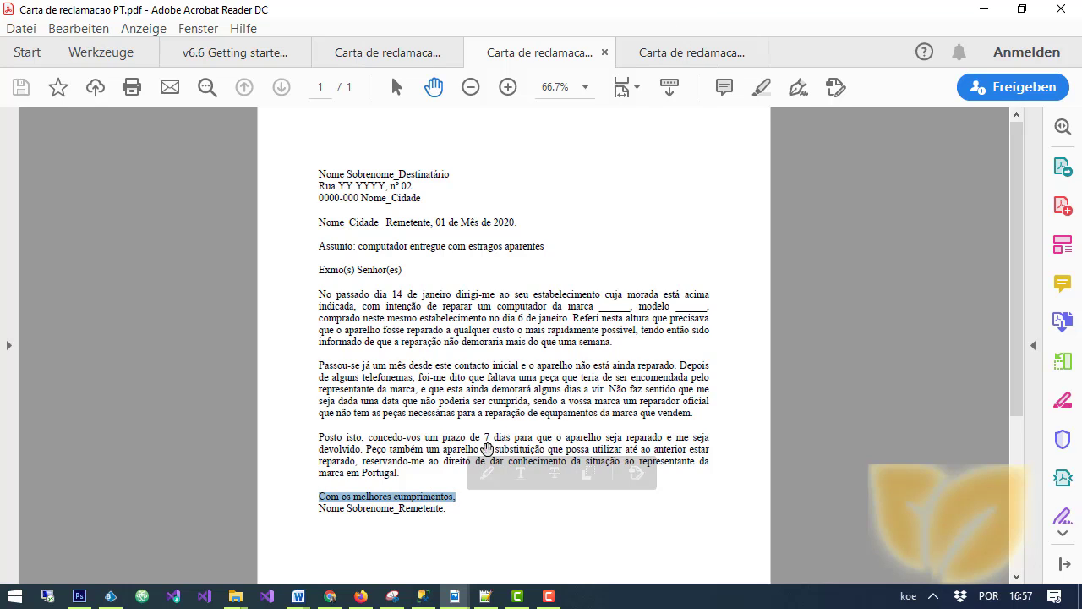
Examine the attachments line at the end of the BR complaint letter.
click(438, 501)
click(689, 55)
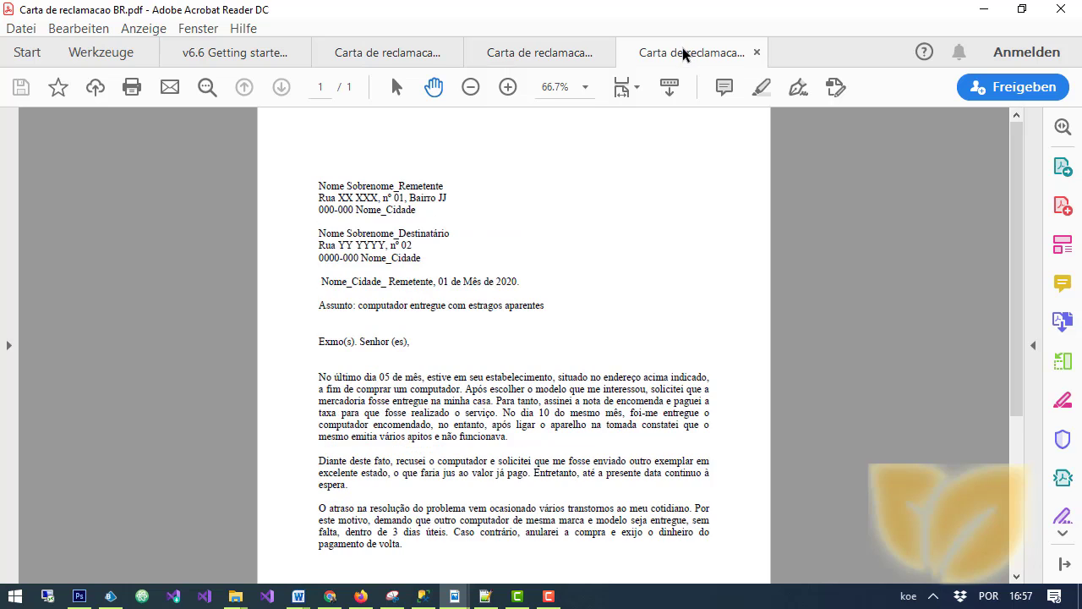
scroll(456, 427, down, 2)
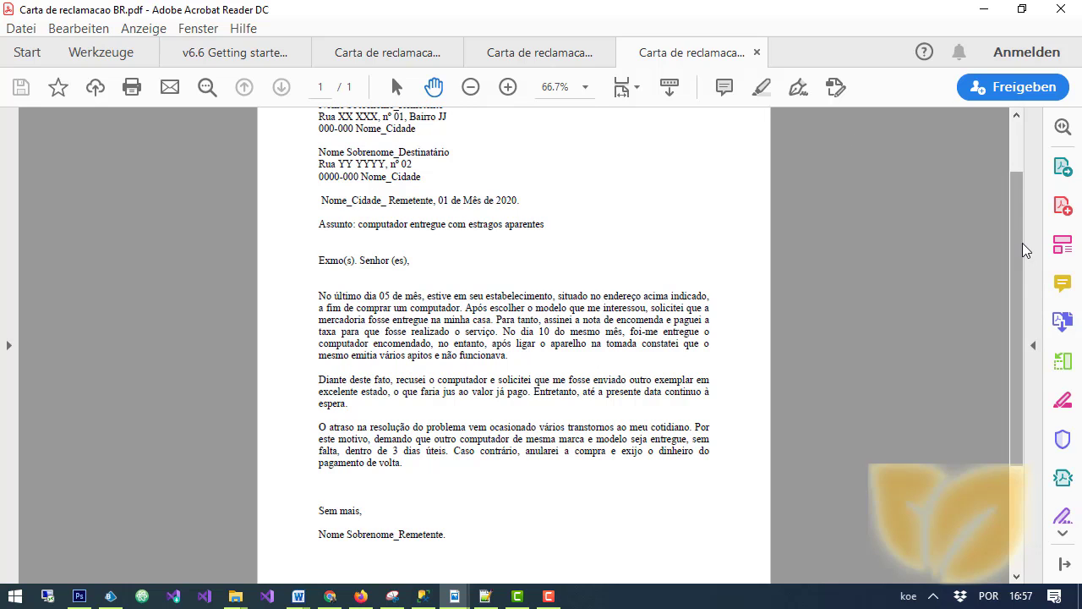
drag(1018, 254, 1018, 357)
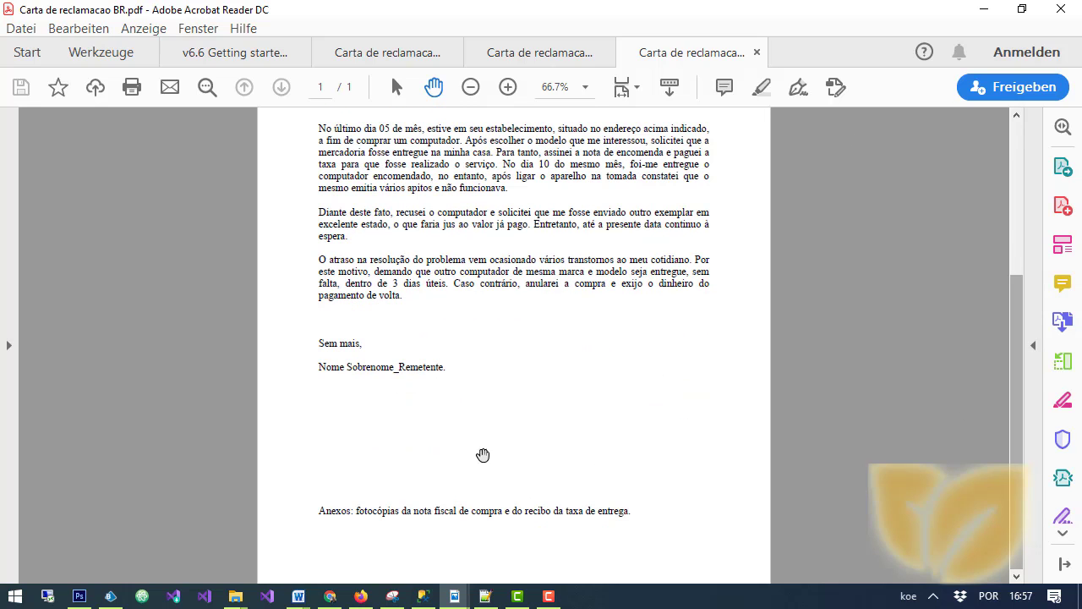
drag(320, 510, 646, 501)
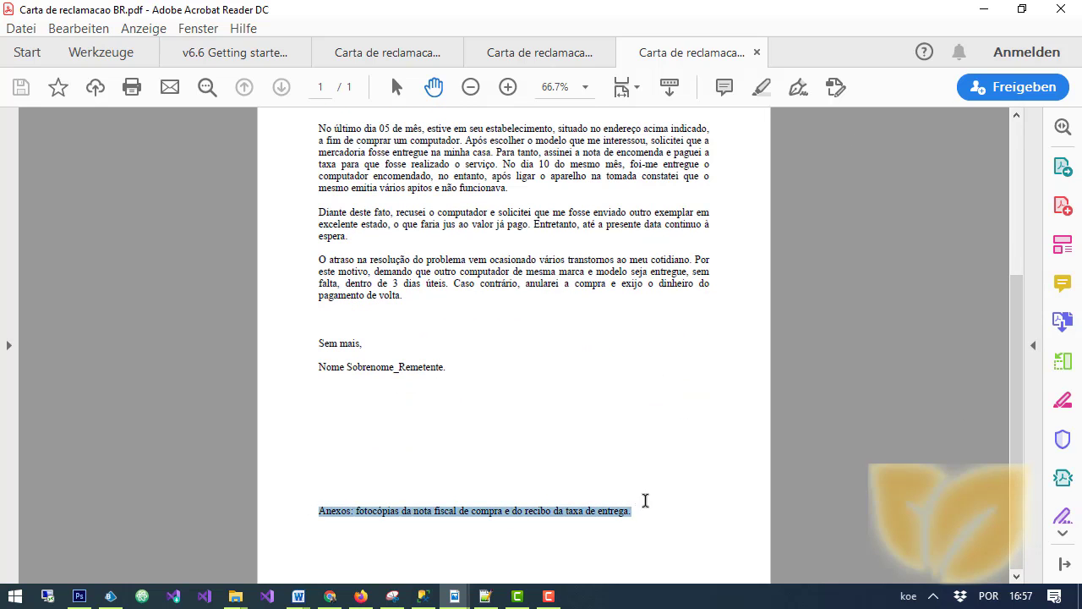
click(964, 452)
drag(1017, 449, 1018, 176)
Compare the salutation line of the PT complaint letter with the one in the BR version.
click(524, 64)
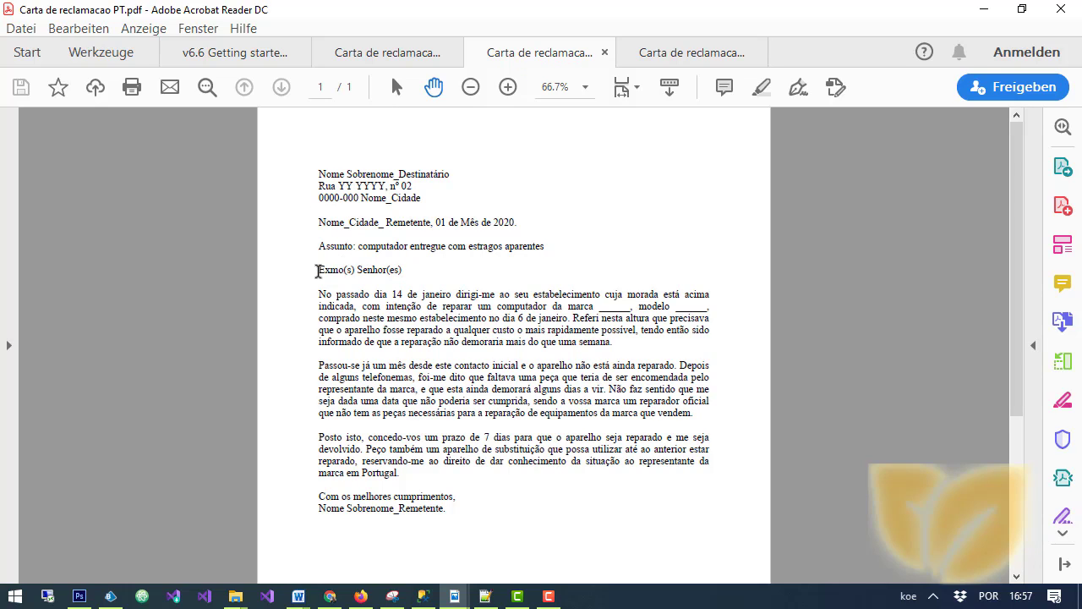
double_click(319, 271)
click(409, 272)
drag(409, 272, 323, 272)
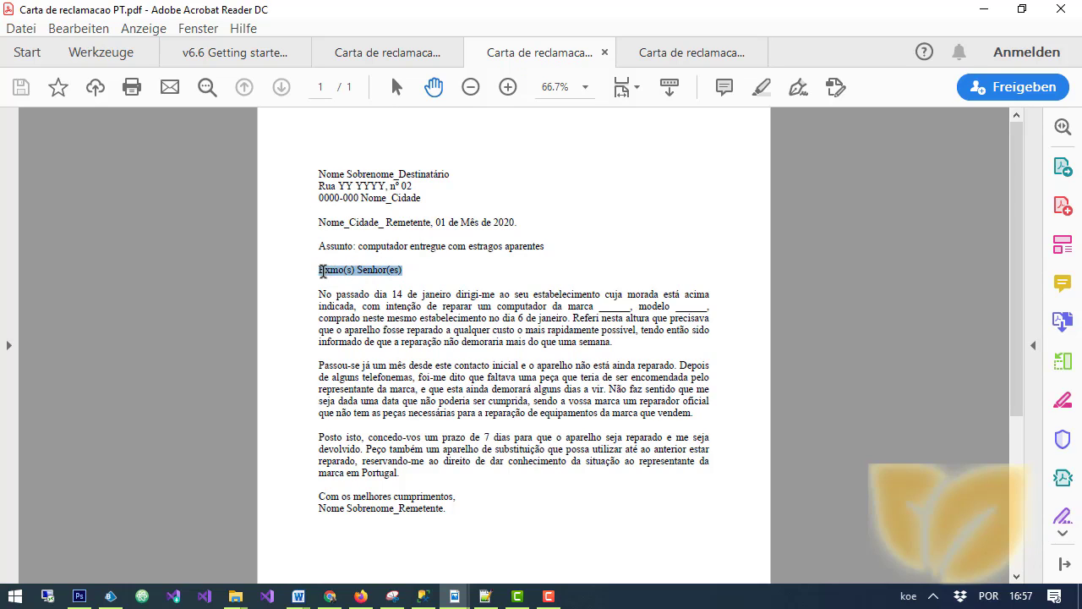
click(695, 54)
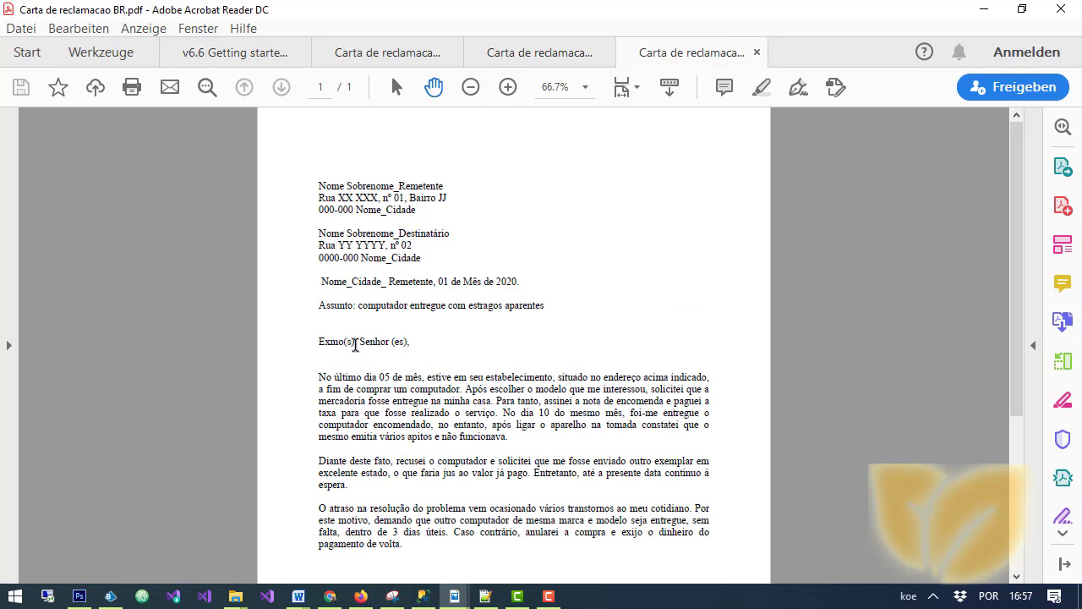
Examine the subject line of the PT complaint letter.
click(541, 56)
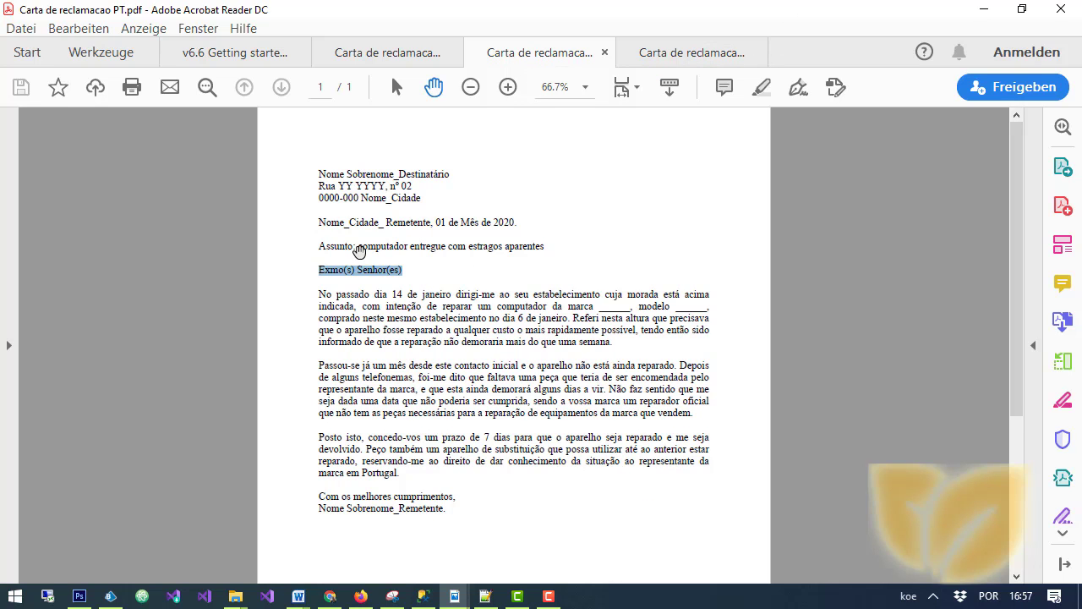
click(358, 250)
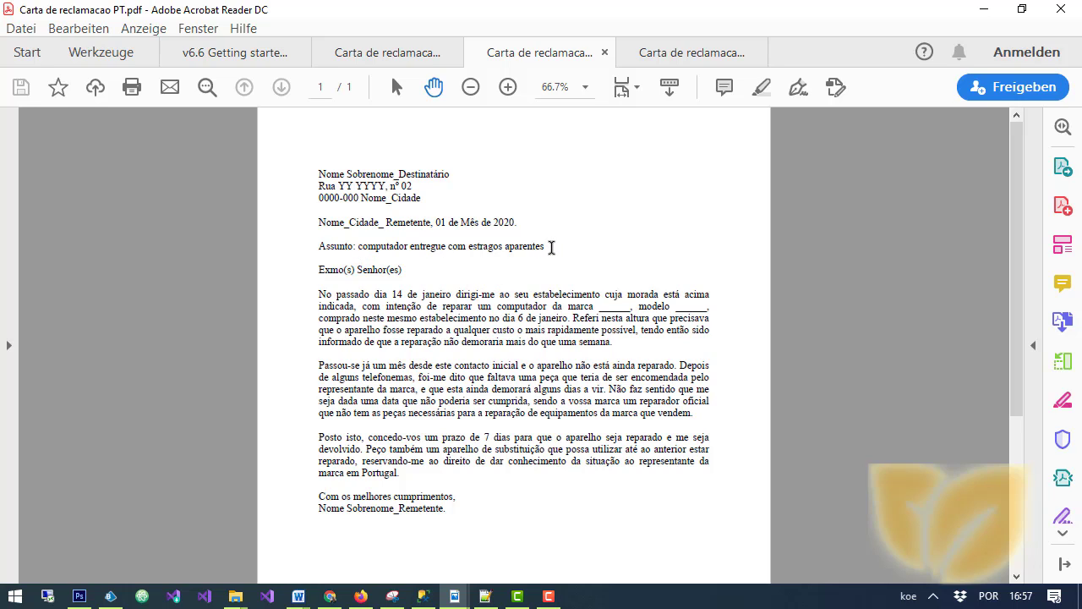
double_click(550, 247)
click(321, 246)
drag(316, 247, 547, 251)
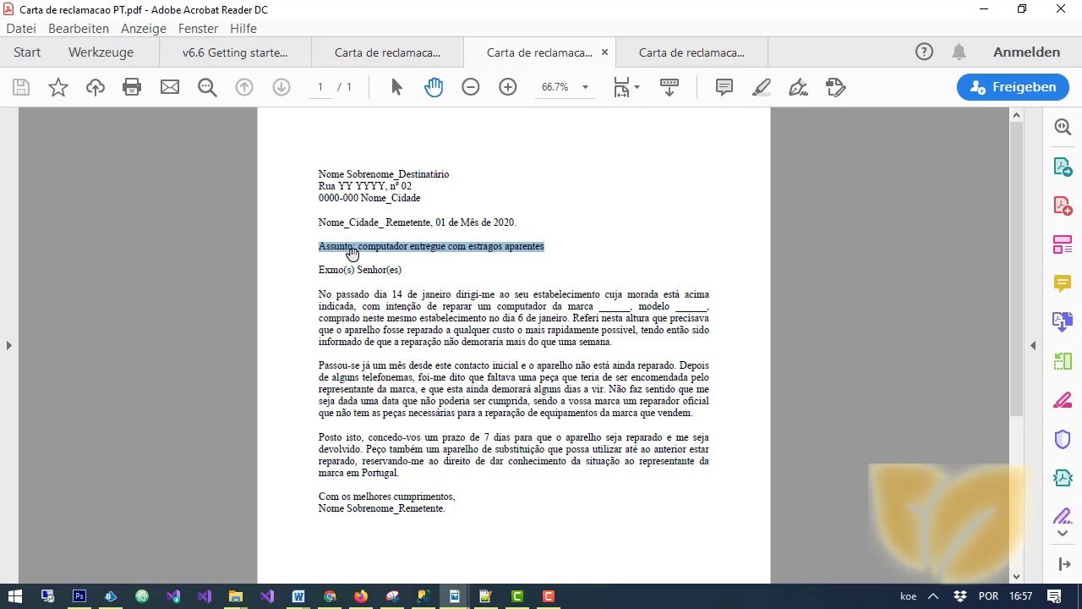
Compare the heading layouts of the CH, PT and BR complaint letters.
click(354, 51)
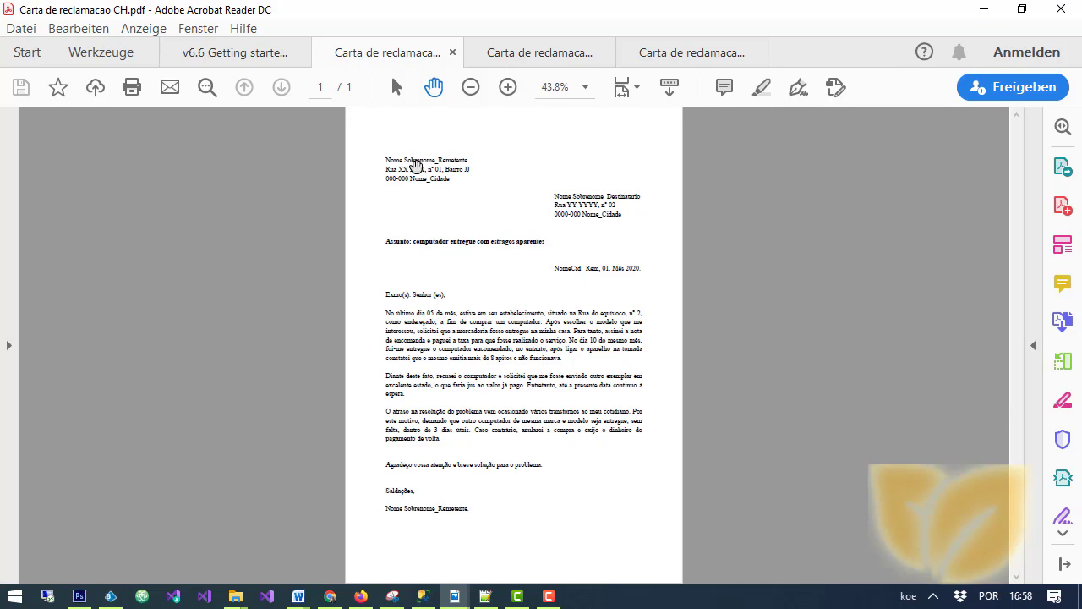
click(533, 53)
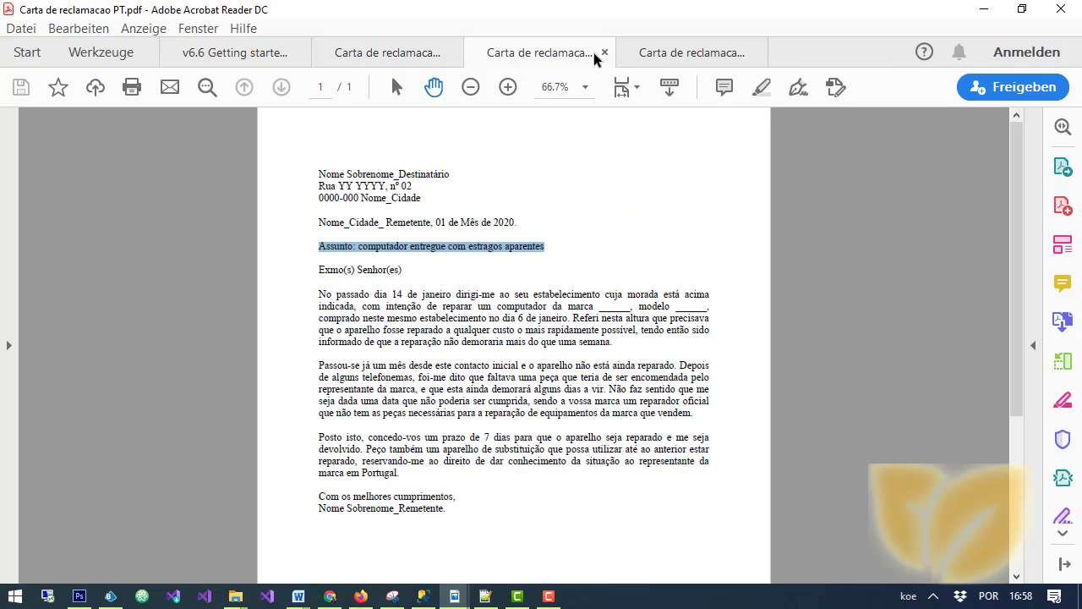
click(659, 53)
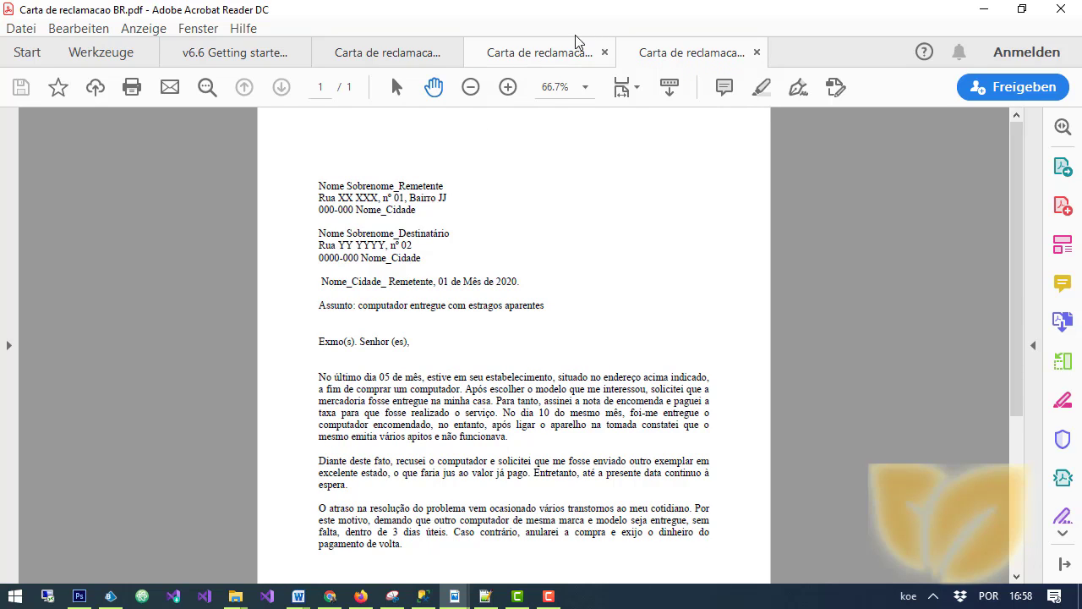
click(558, 56)
click(407, 176)
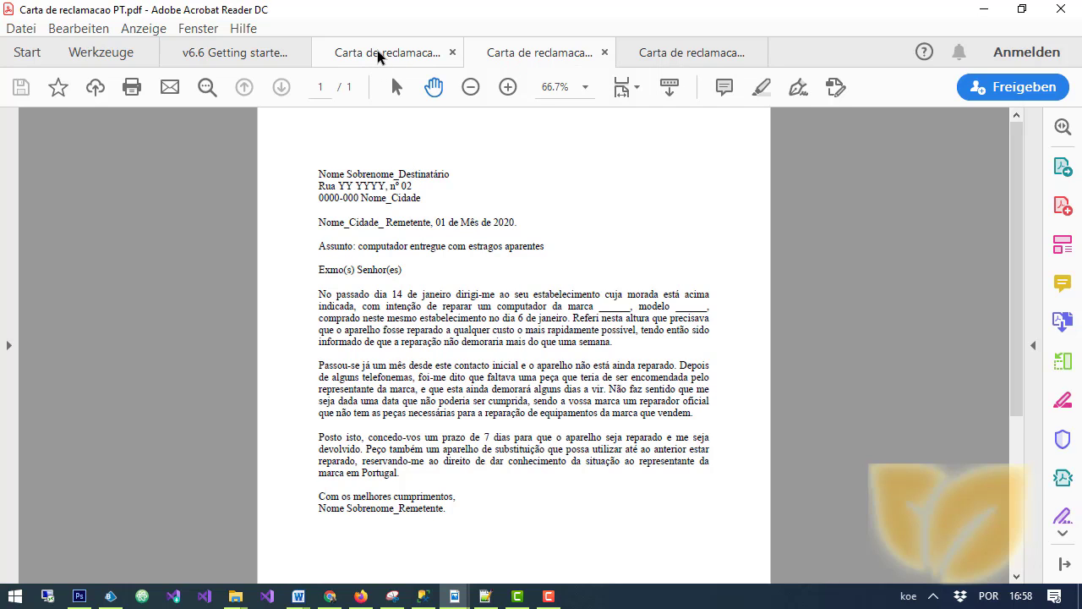
Examine the sender and recipient address blocks in the CH complaint letter.
click(378, 56)
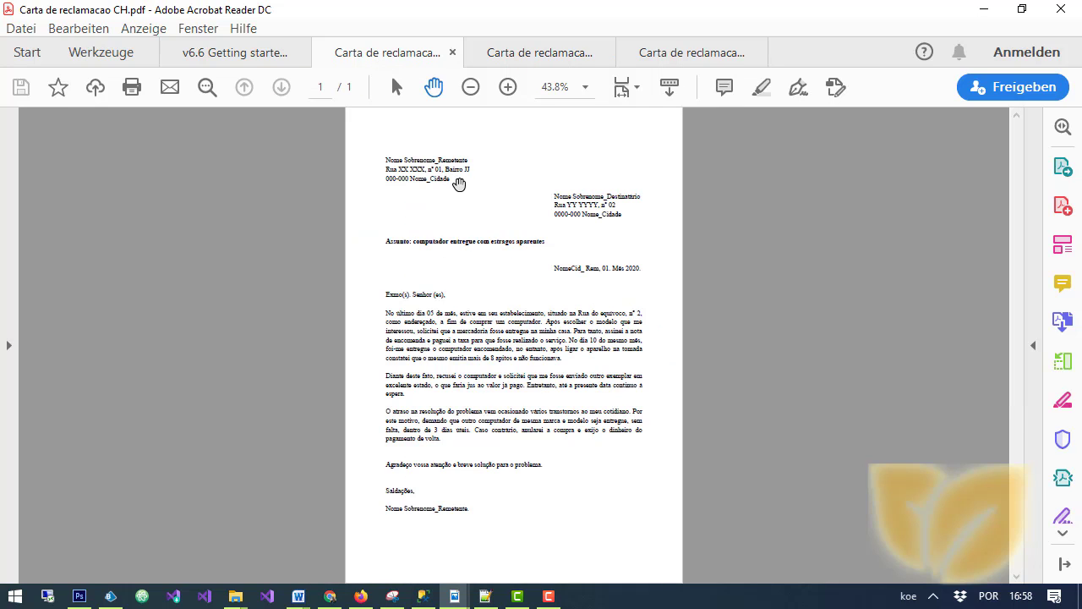
drag(444, 176, 375, 154)
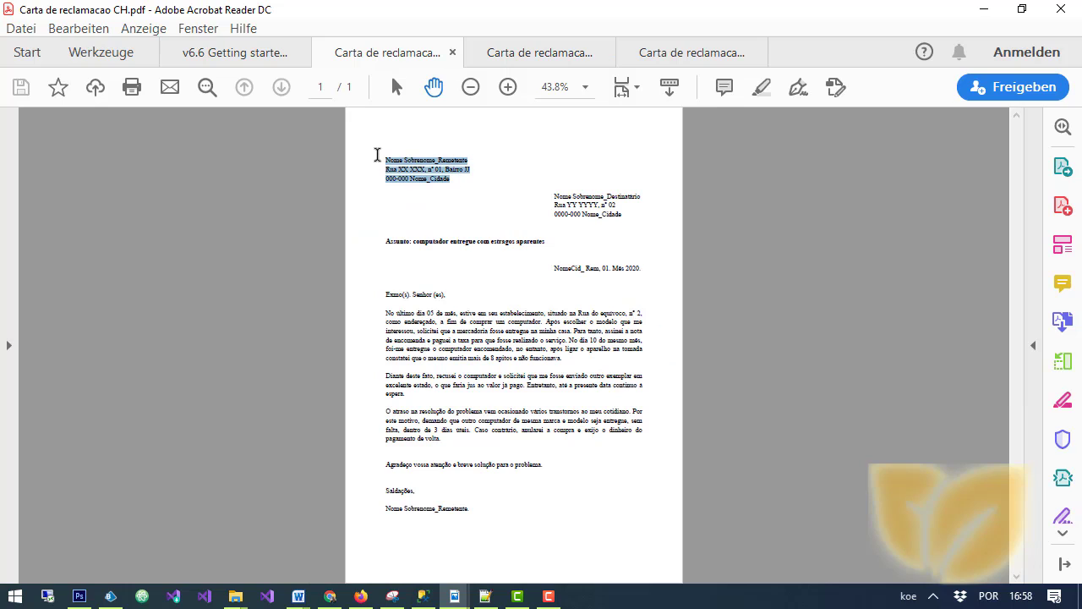
click(454, 183)
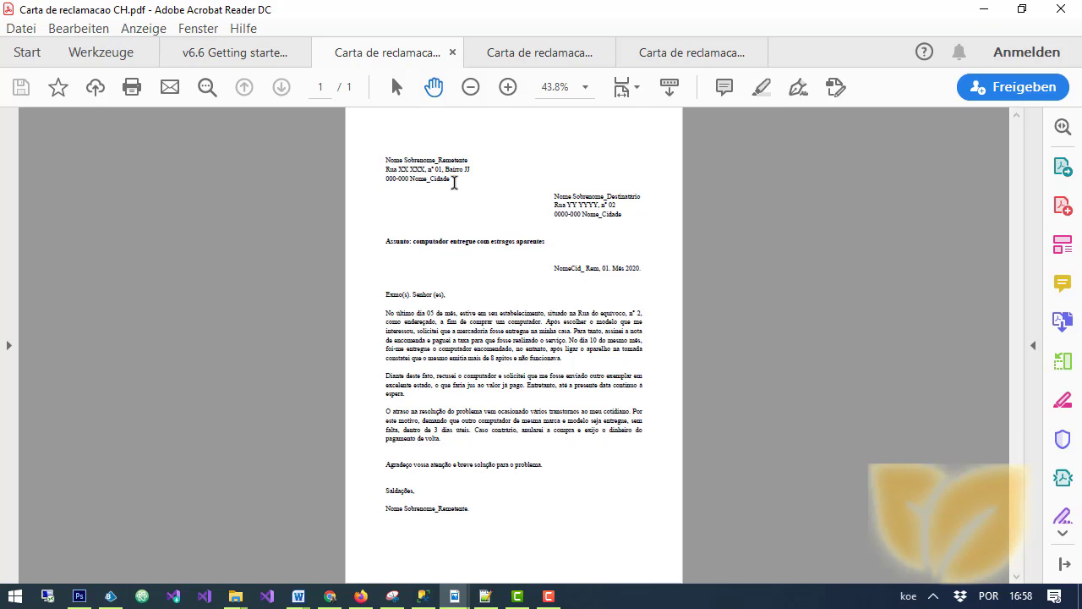
double_click(554, 197)
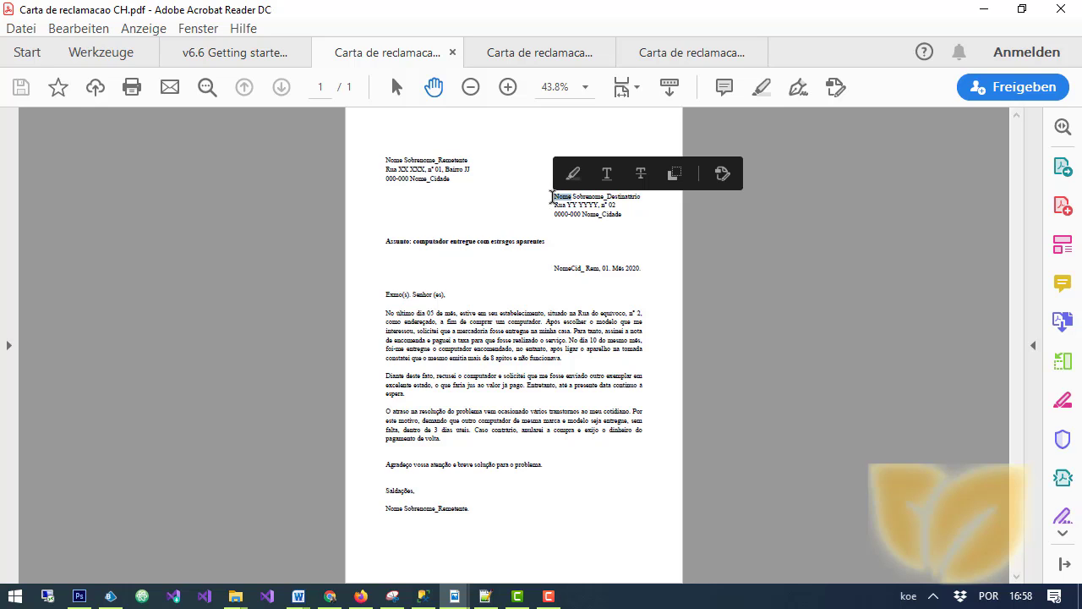
double_click(619, 214)
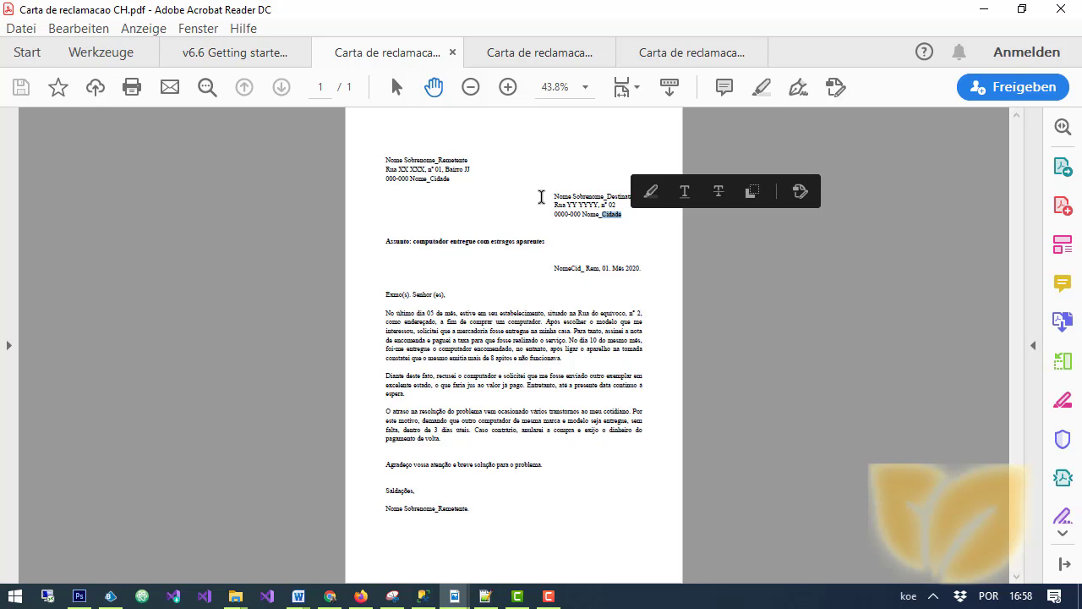
double_click(557, 196)
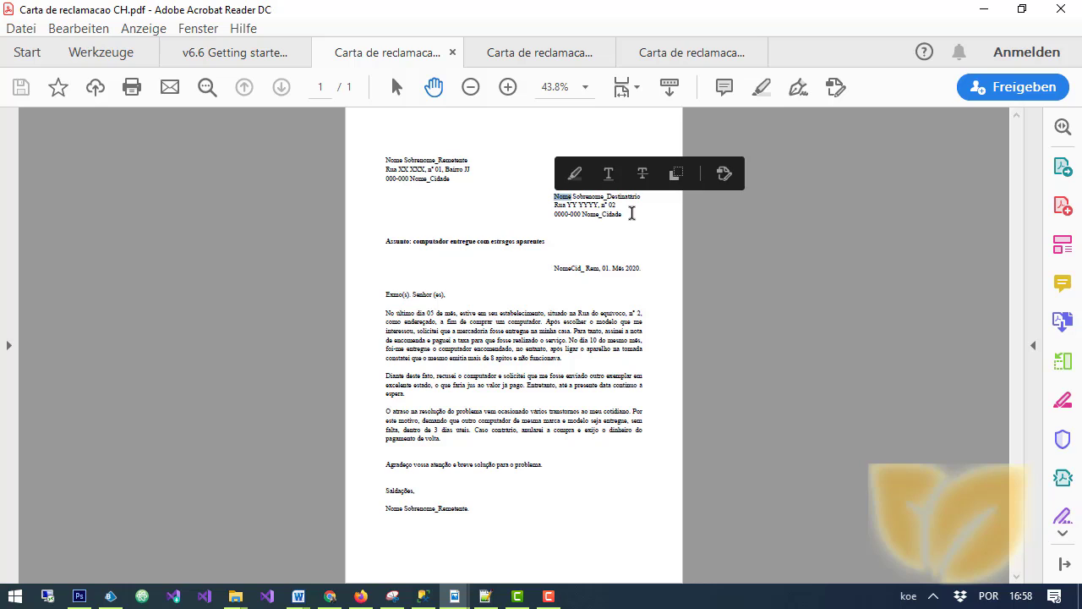
mouse_move(629, 213)
mouse_down()
mouse_move(548, 195)
mouse_move(624, 222)
mouse_up()
click(548, 197)
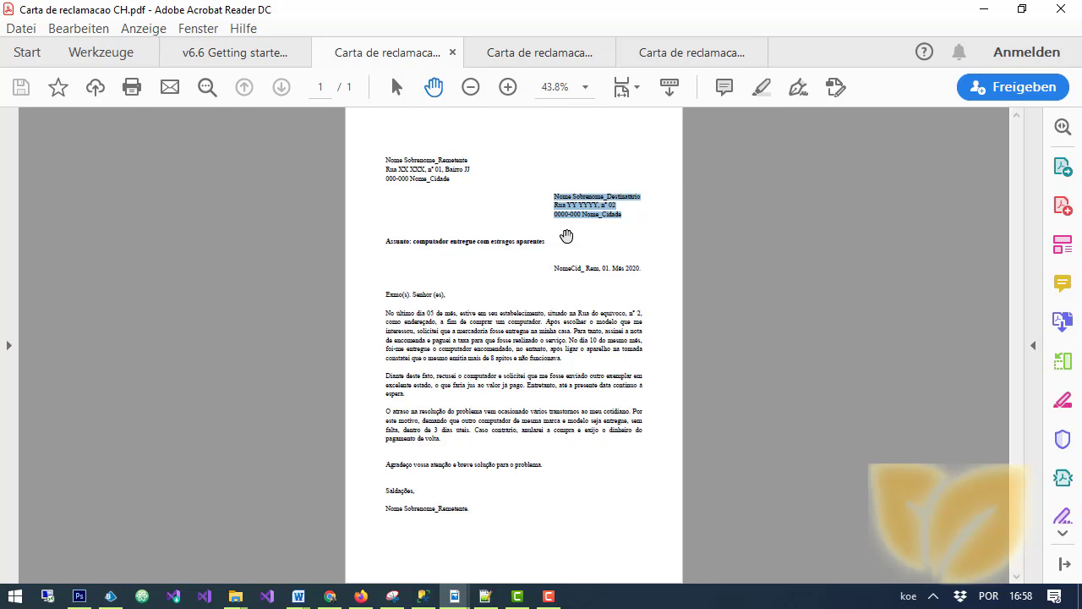
Examine the subject line of the CH complaint letter.
click(555, 244)
drag(550, 243, 388, 243)
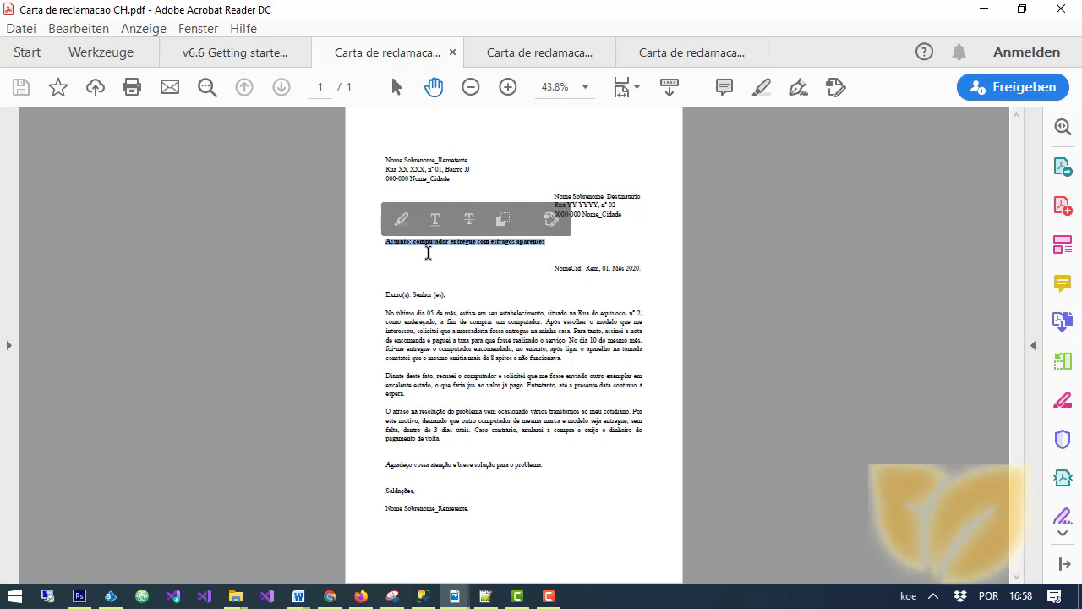
click(564, 248)
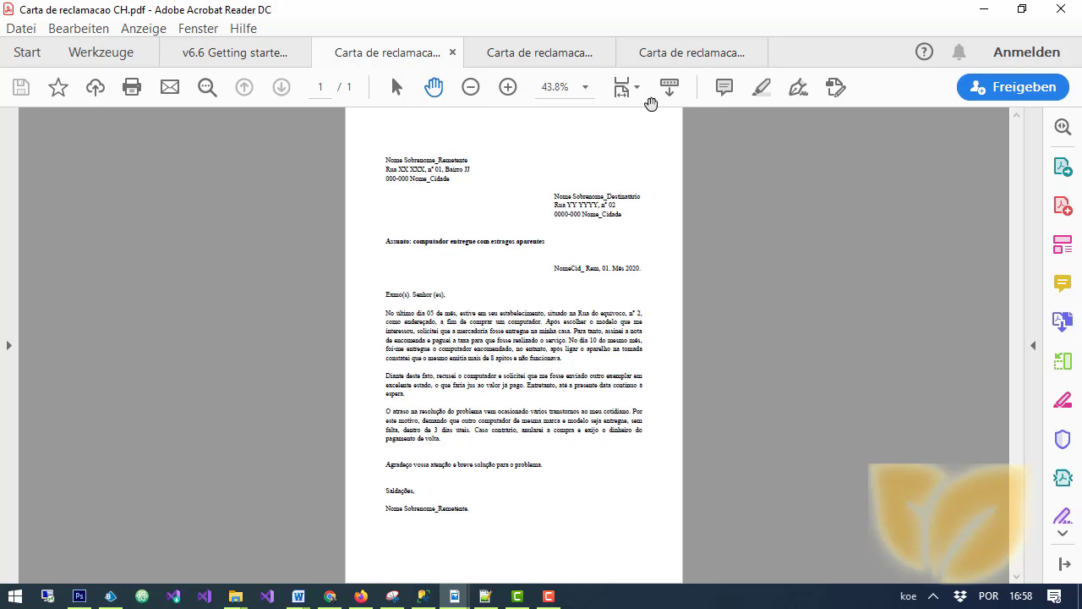
Compare the place and date line across the PT, BR and CH complaint letters.
click(553, 53)
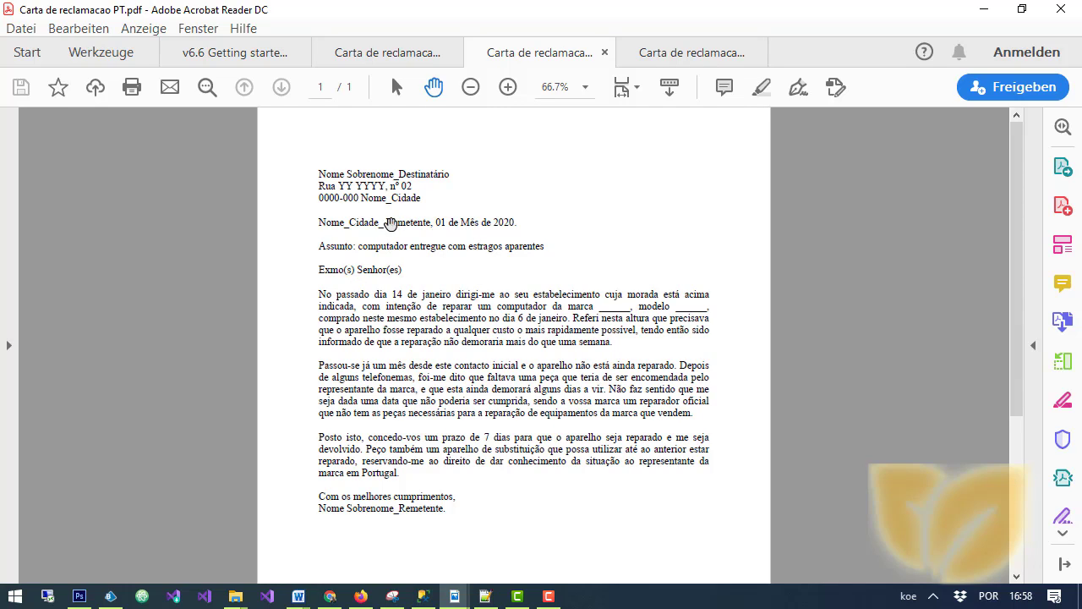
double_click(486, 223)
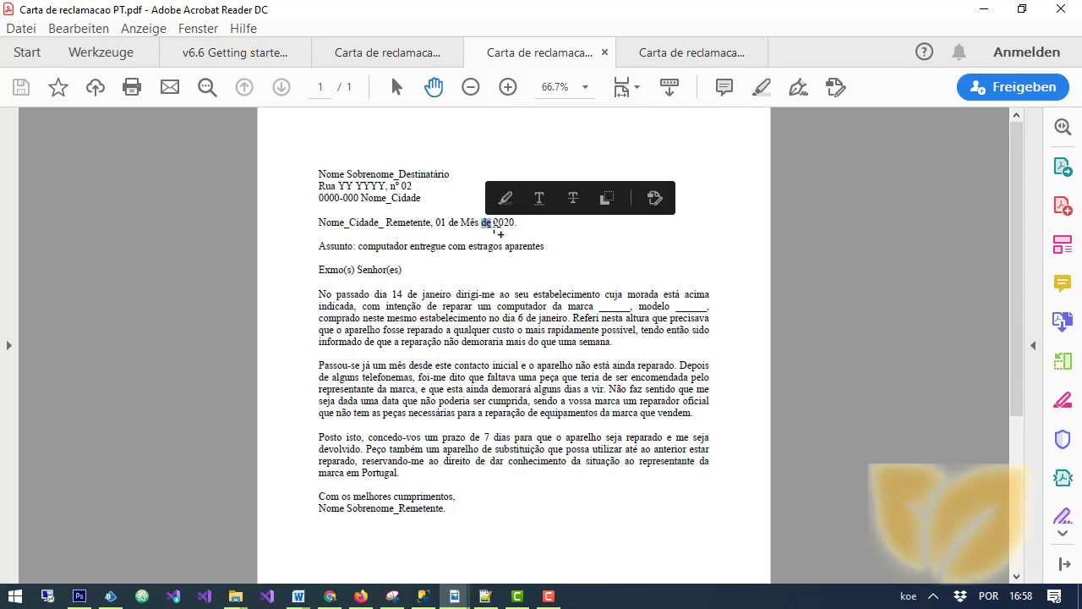
click(689, 53)
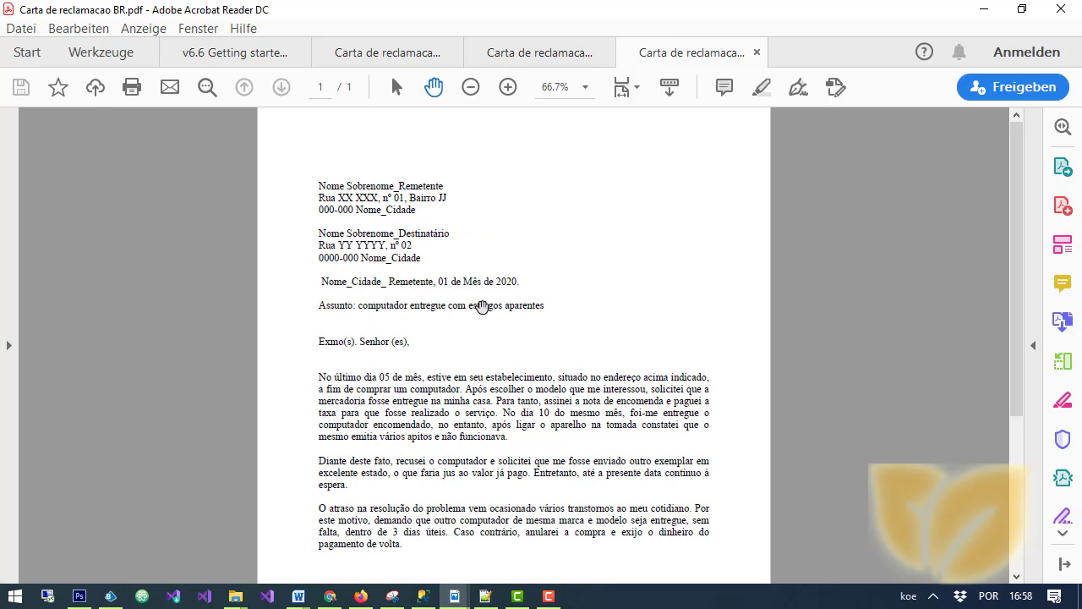
click(382, 53)
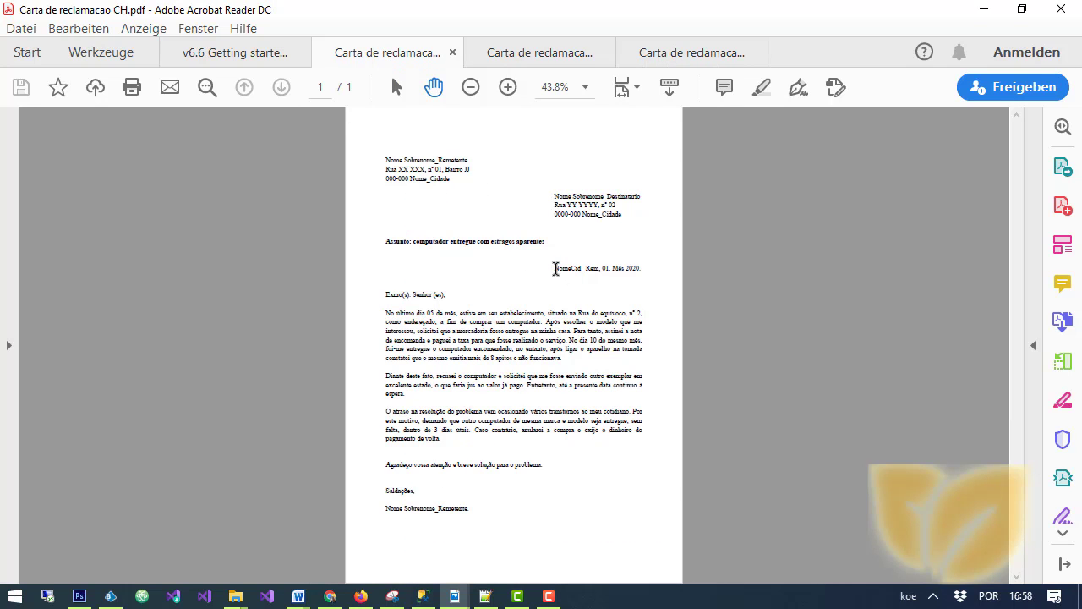
drag(555, 269, 645, 268)
click(606, 186)
Examine the closing thank-you sentence and sign-off in the CH complaint letter, and view the PT and BR versions again.
drag(382, 465, 556, 459)
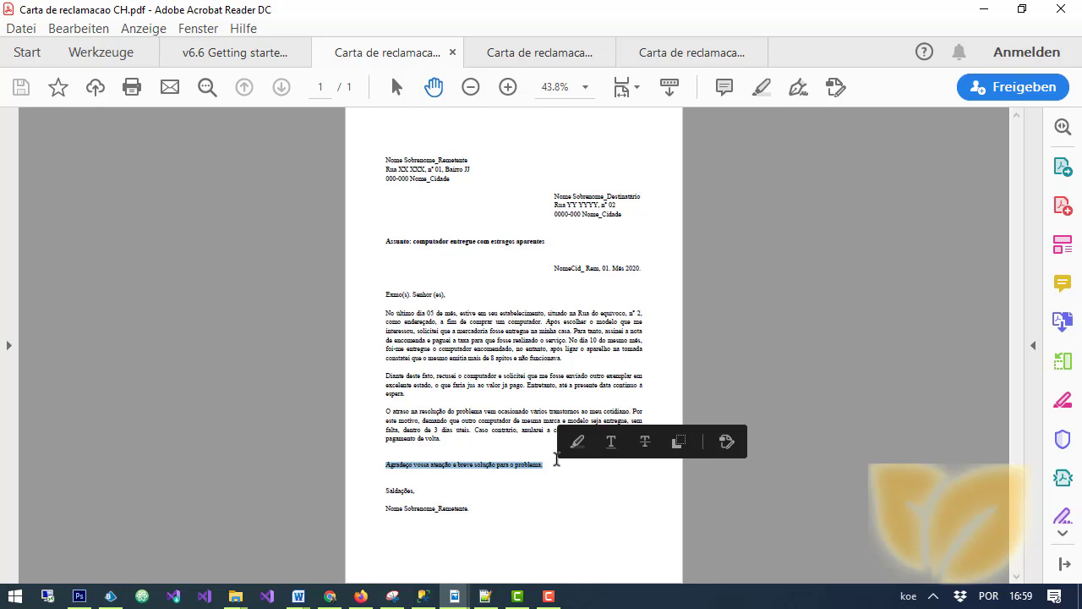
click(415, 496)
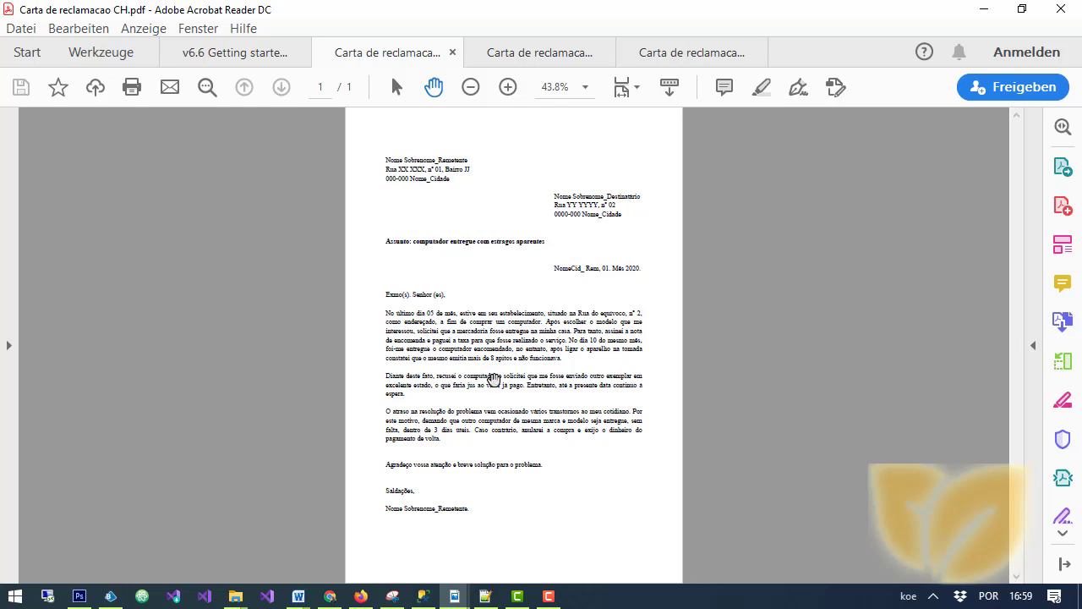
click(519, 51)
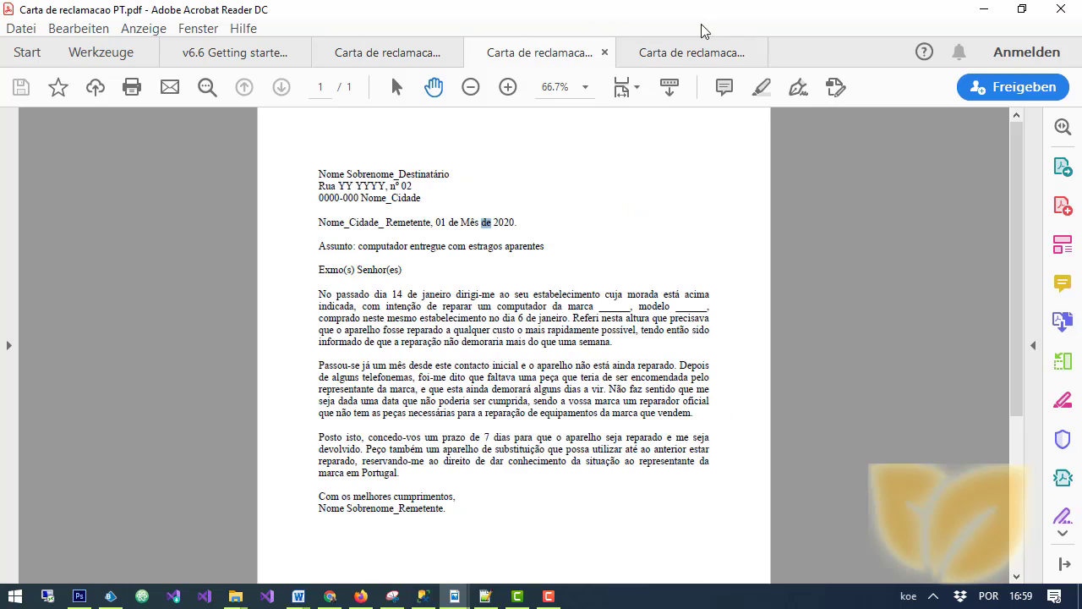
click(679, 53)
Switch to Word and, for the whole letter, add space before the paragraphs and remove the space after them.
key(alt+Tab)
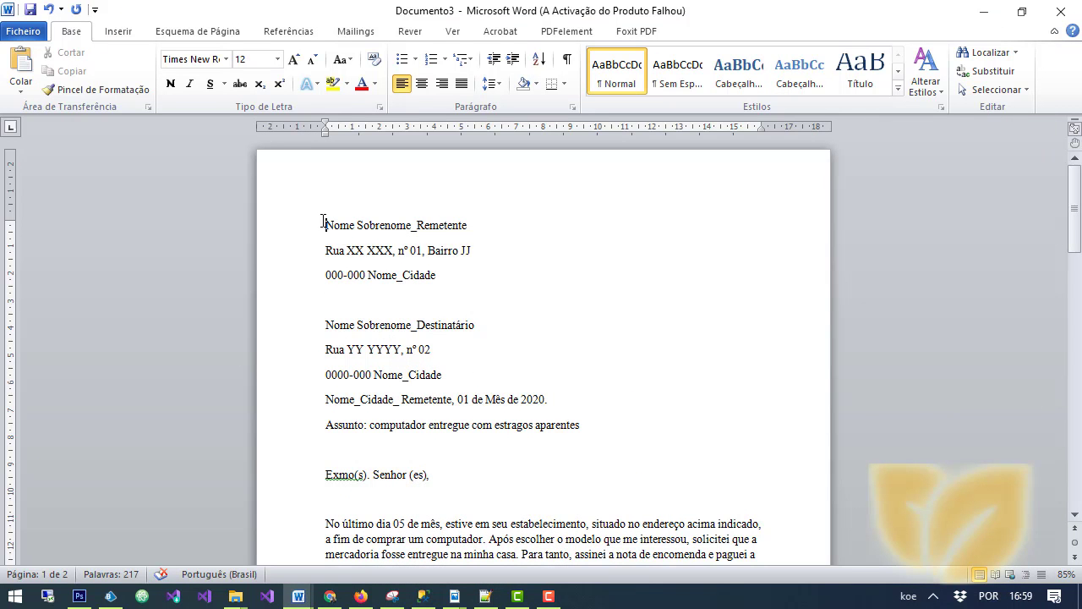
drag(322, 221, 1078, 184)
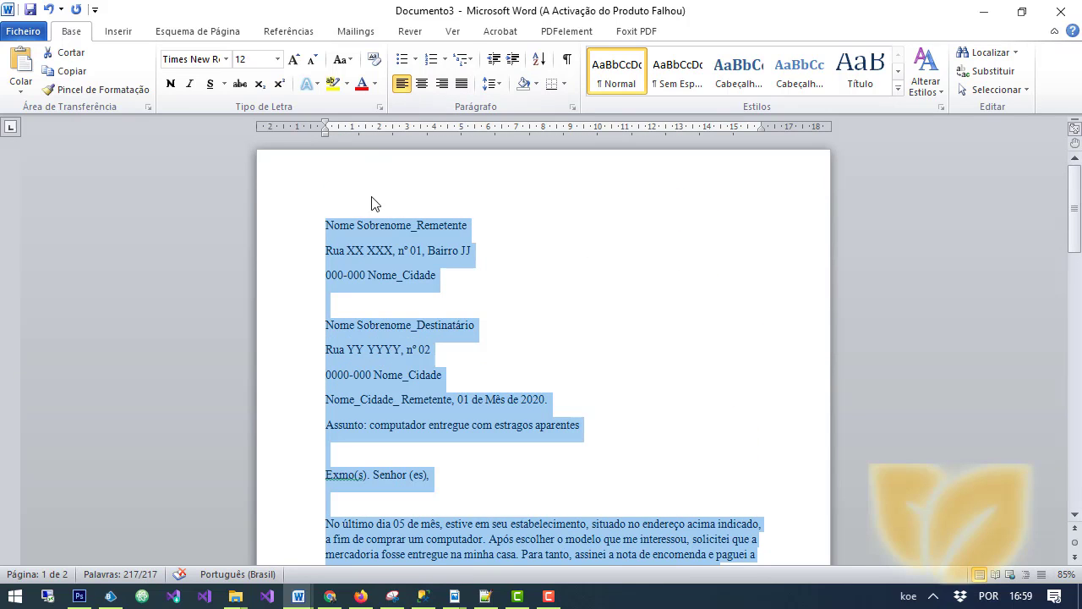
click(498, 84)
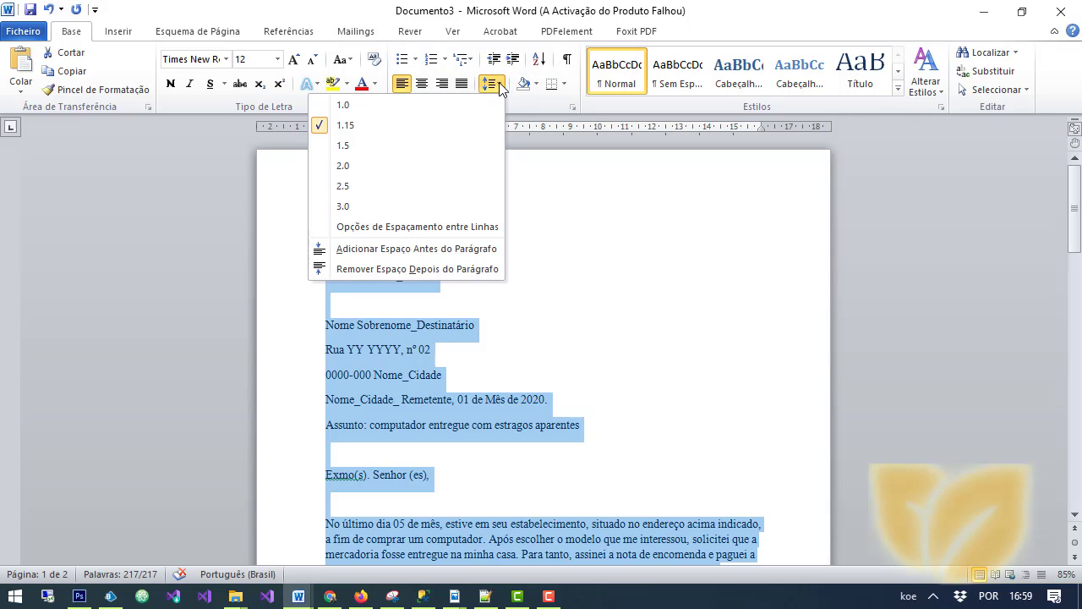
click(426, 250)
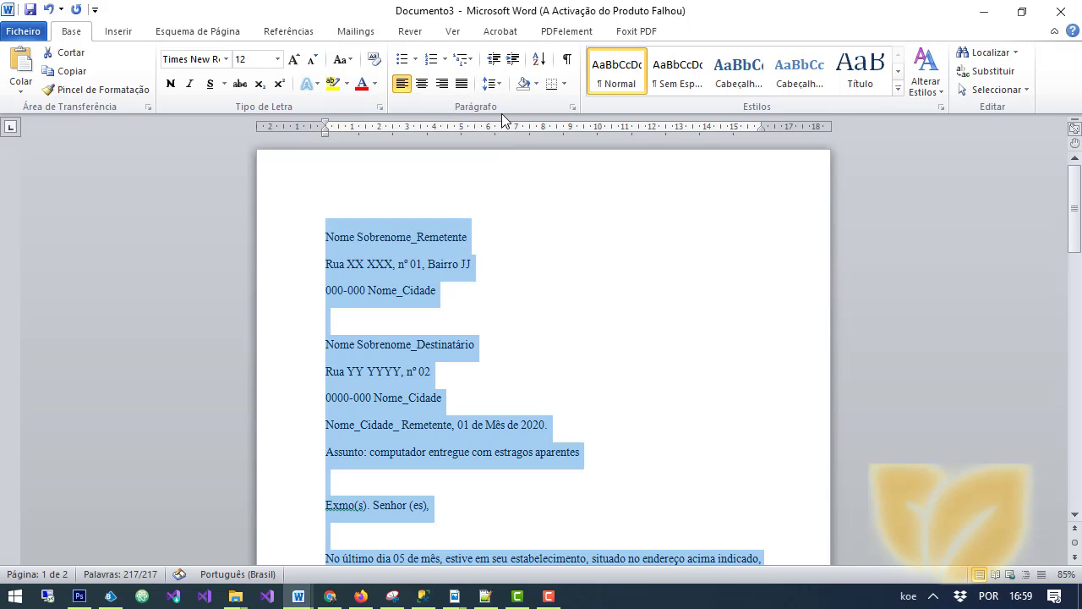
click(498, 84)
click(362, 270)
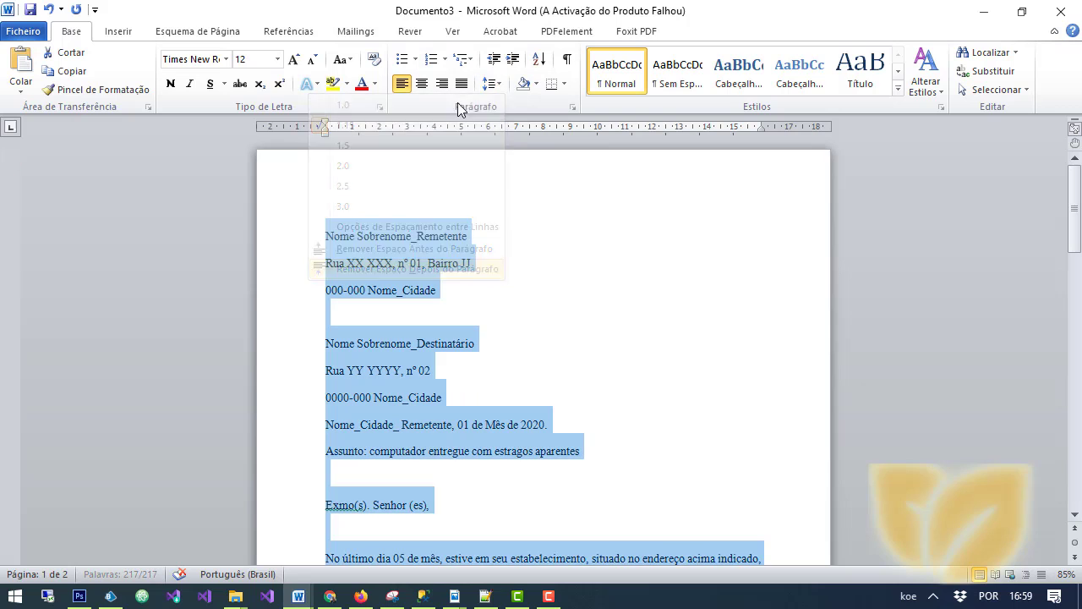
Remove the space before and after all of the letter's paragraphs and set the line spacing to 1.15.
click(498, 85)
click(363, 252)
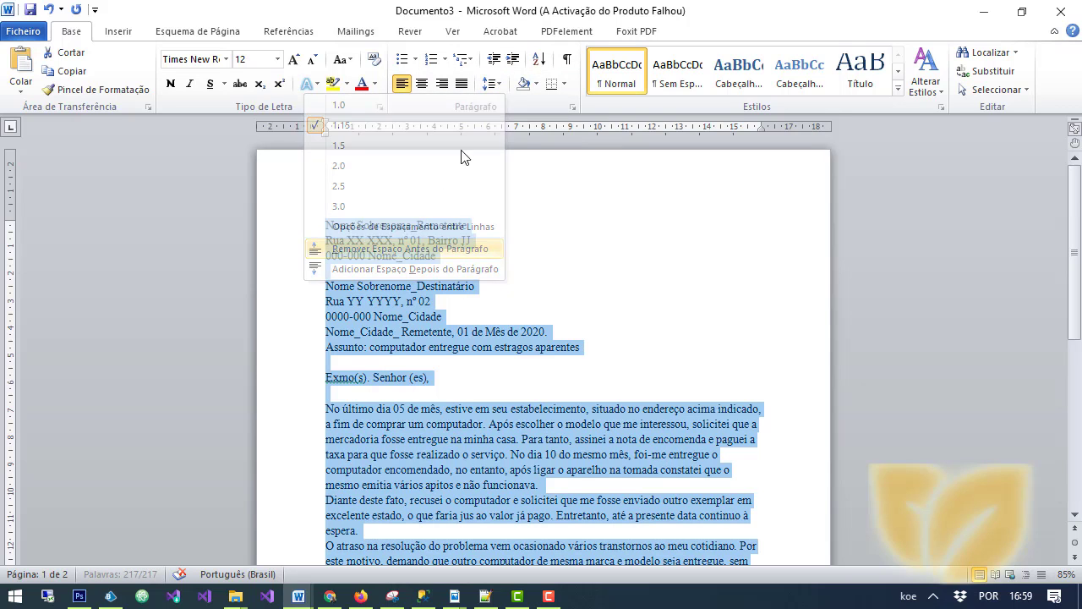
click(498, 85)
click(440, 267)
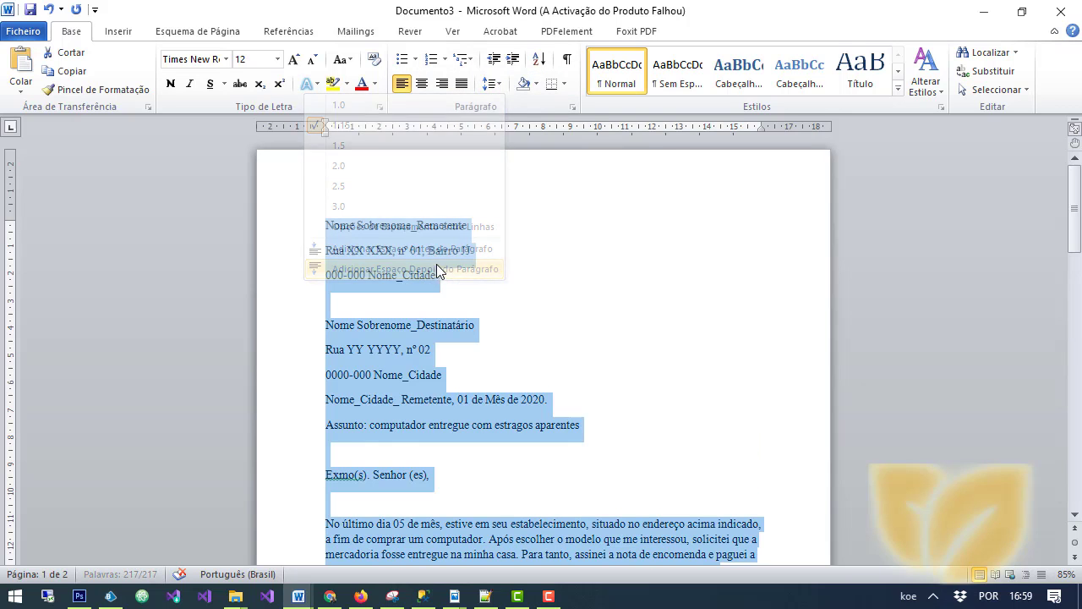
click(495, 84)
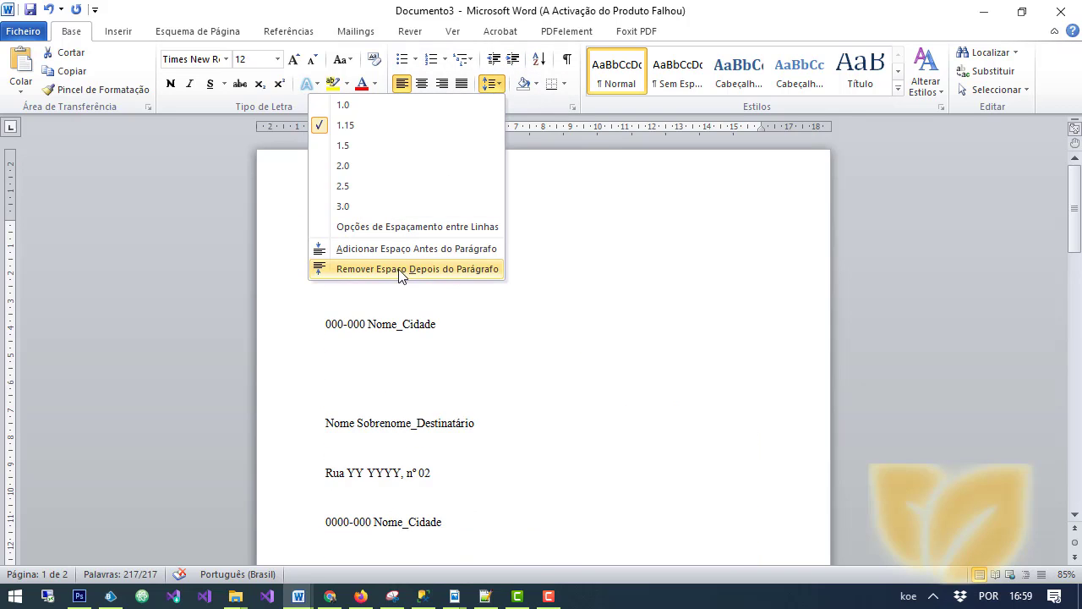
click(394, 269)
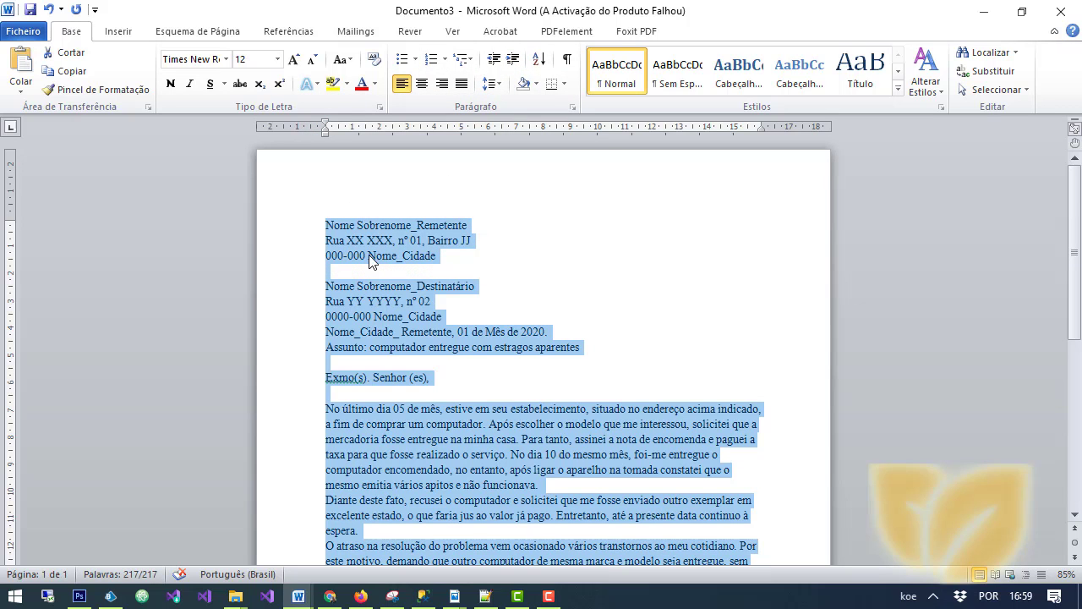
click(496, 85)
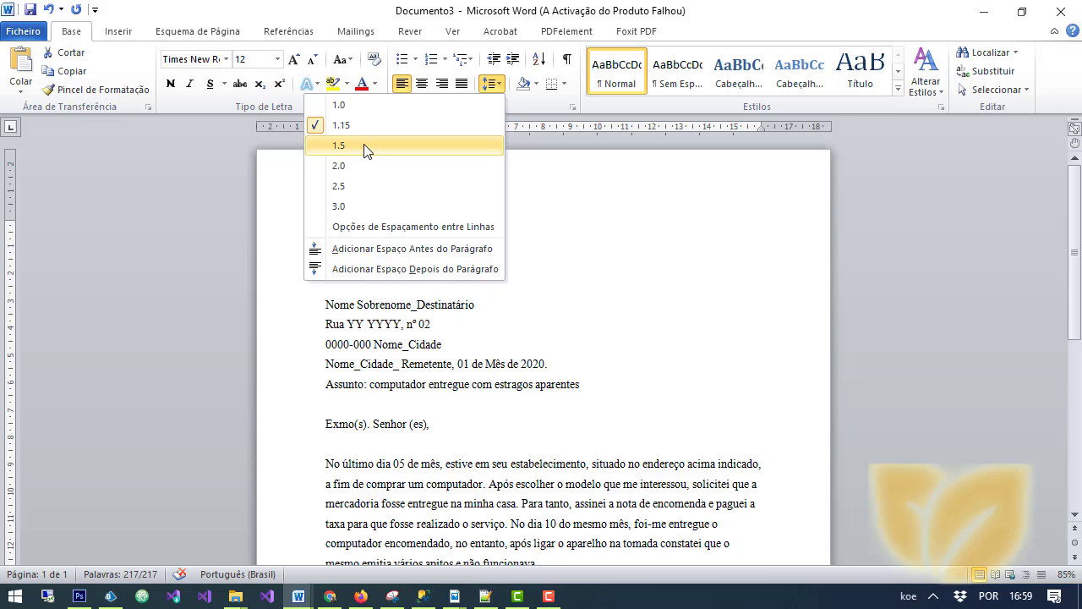
click(362, 127)
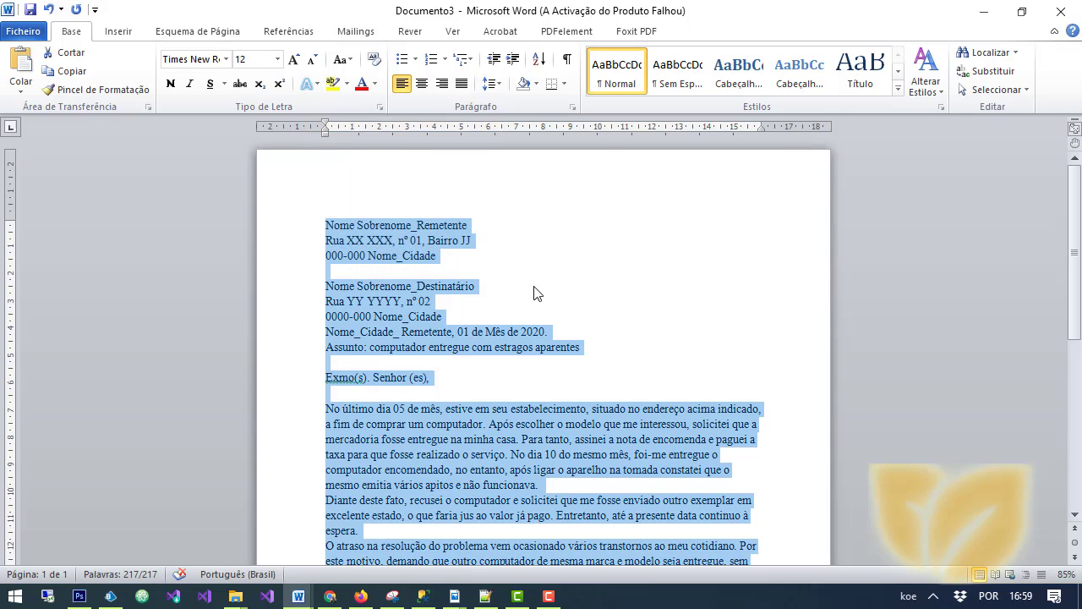
Insert a blank line between the place and date line and the Assunto line.
click(500, 309)
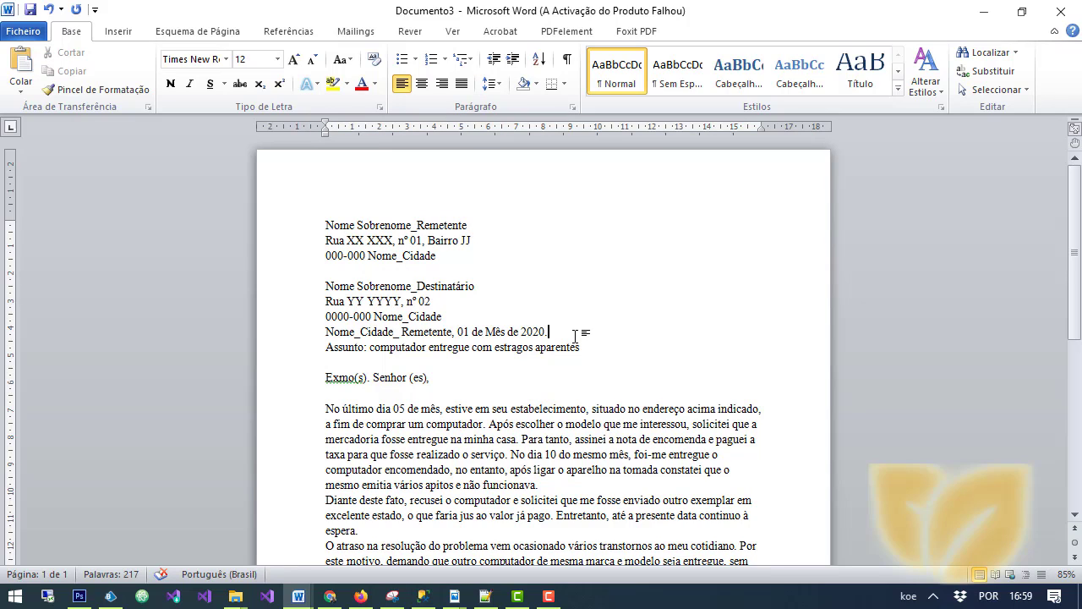
key(Return)
click(412, 273)
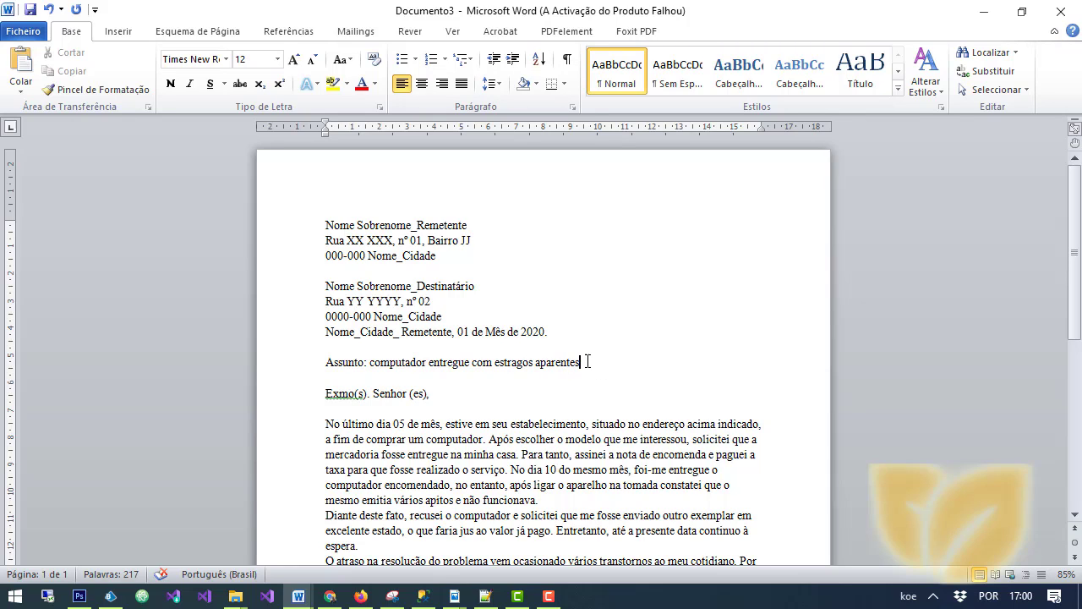
drag(588, 362, 313, 364)
click(356, 362)
Insert a blank line between the recipient's address and the place and date line.
click(448, 318)
key(Return)
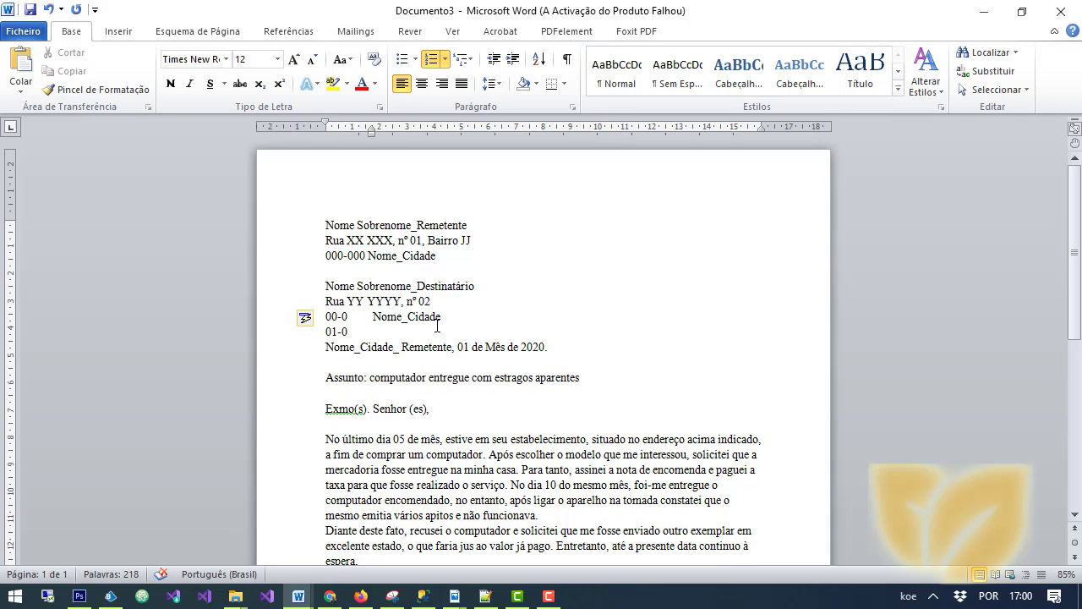
key(ctrl+e)
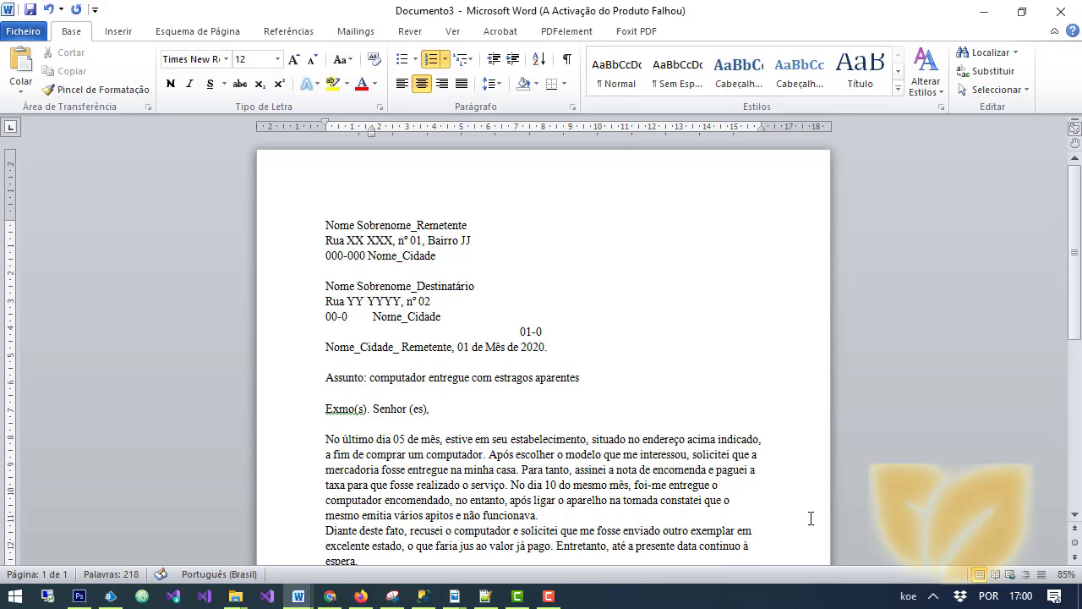
Switch the keyboard language to German and undo the accidental centring and automatic numbering under the recipient's address.
click(988, 596)
click(896, 399)
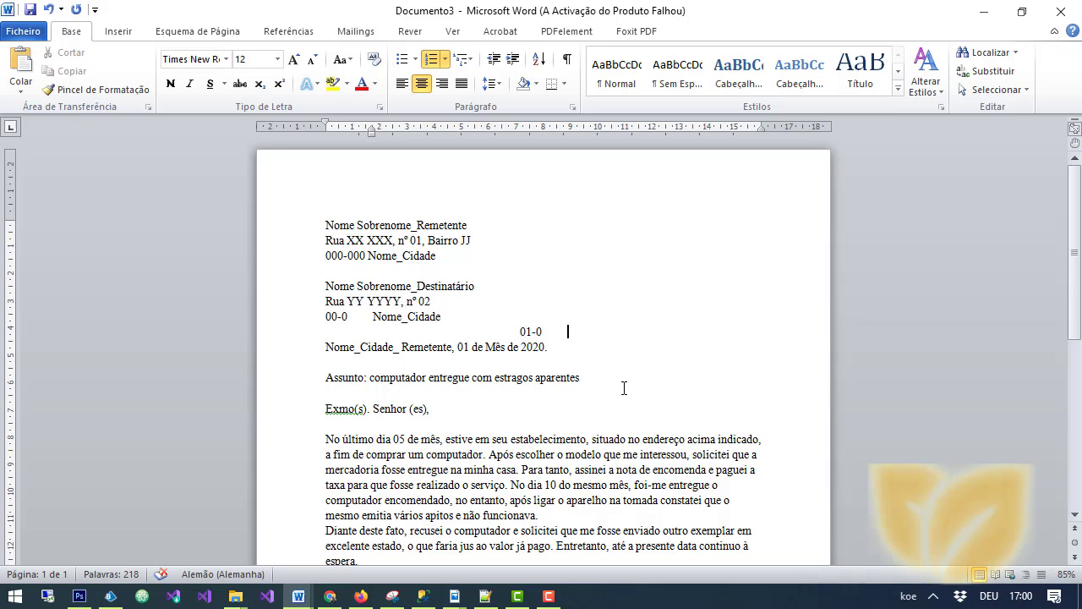
key(ctrl+z)
key(ctrl+z)
key(ctrl+z)
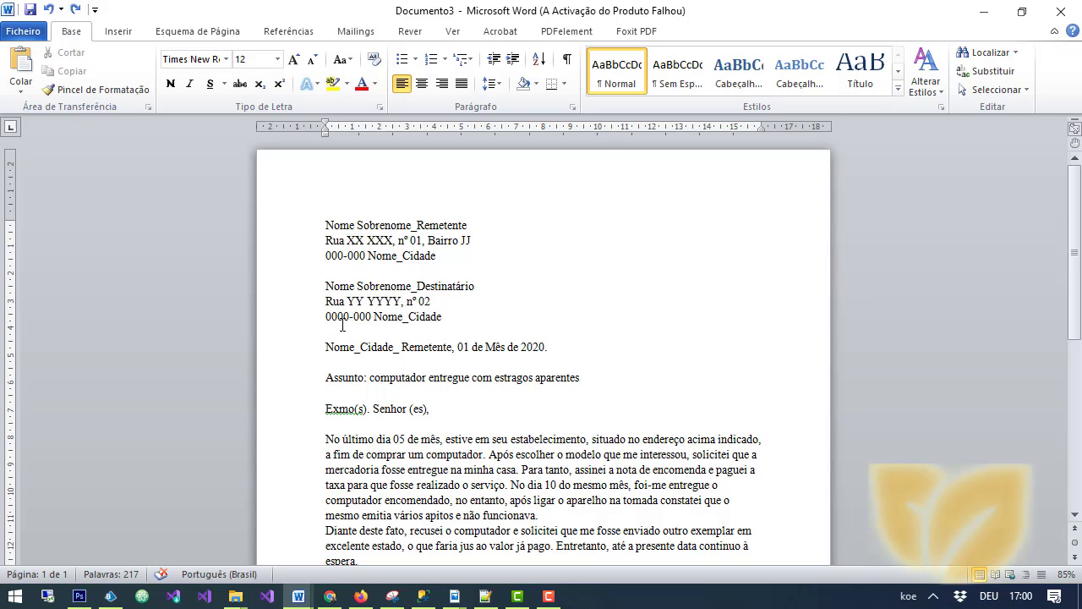
drag(328, 348, 550, 348)
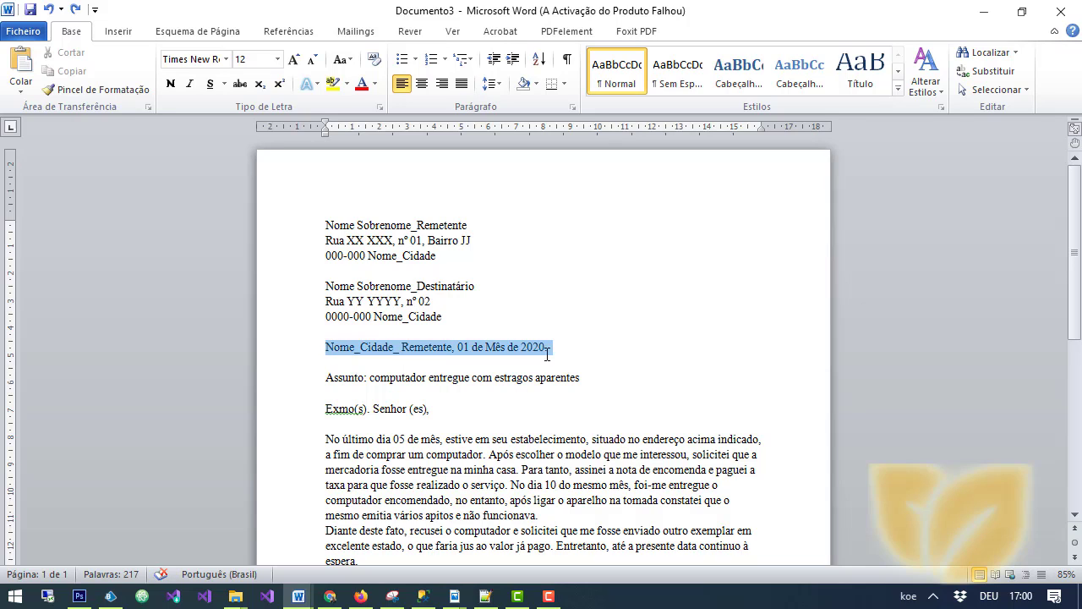
click(473, 330)
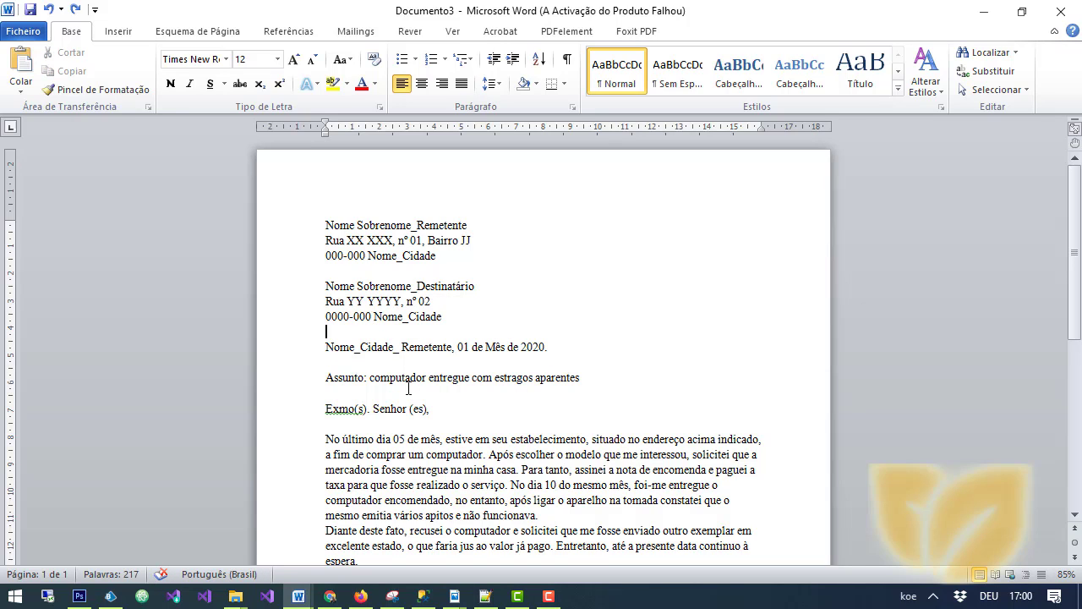
Justify the three body paragraphs, from "No último dia 05 de mês" to "pagamento de volta".
scroll(490, 333, down, 4)
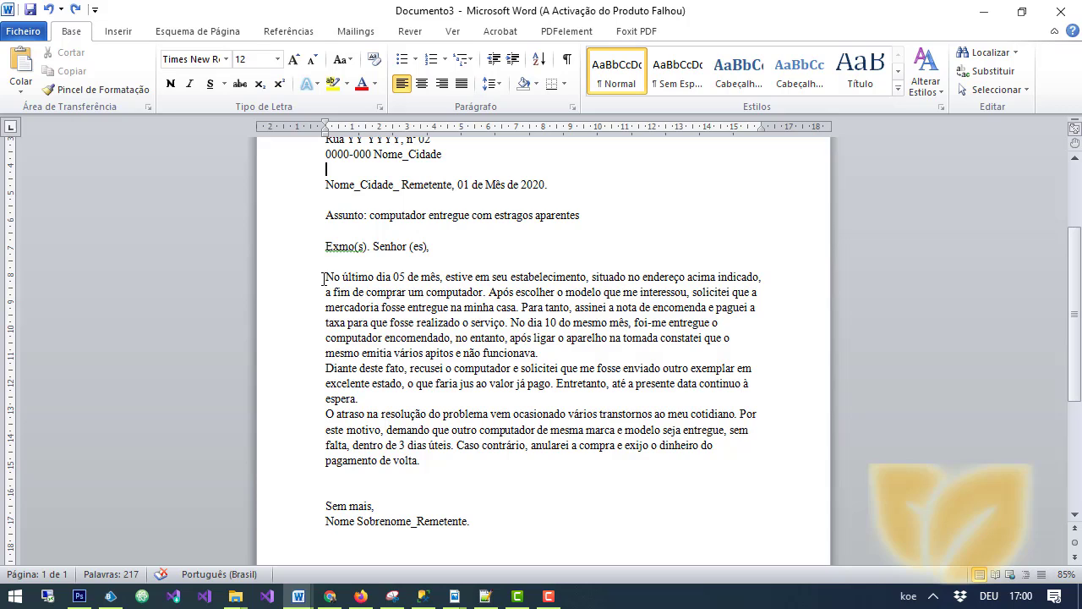
drag(326, 276, 448, 466)
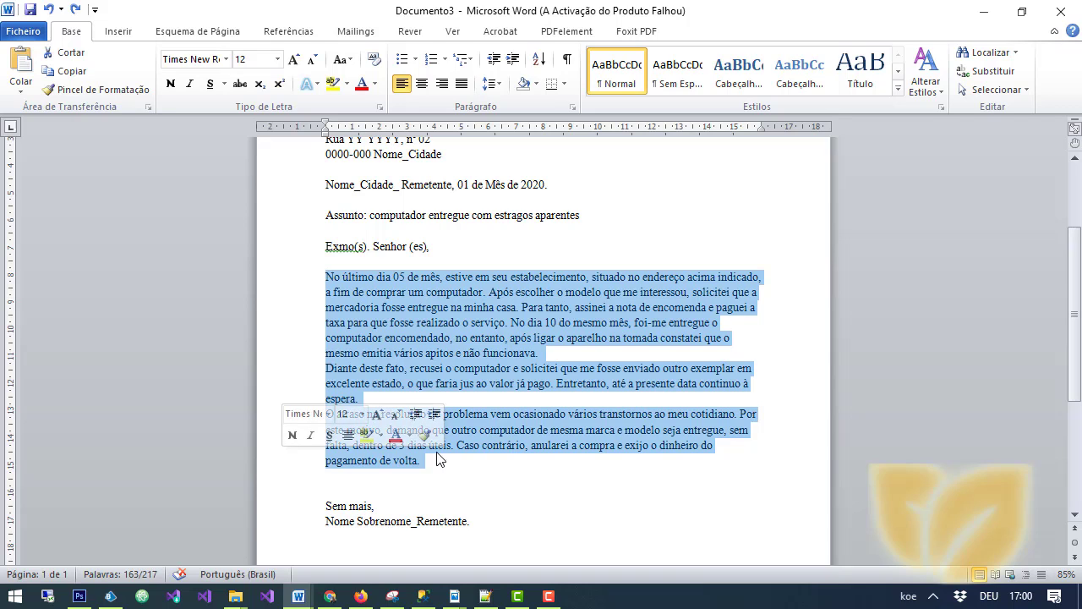
click(462, 85)
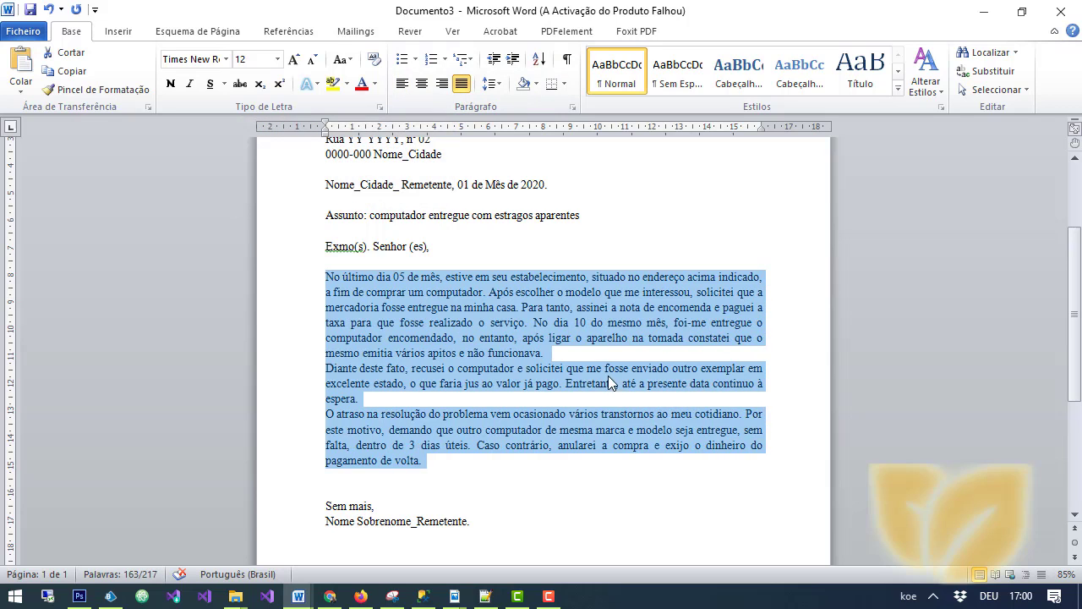
Separate the three body paragraphs from one another with a blank line.
click(368, 400)
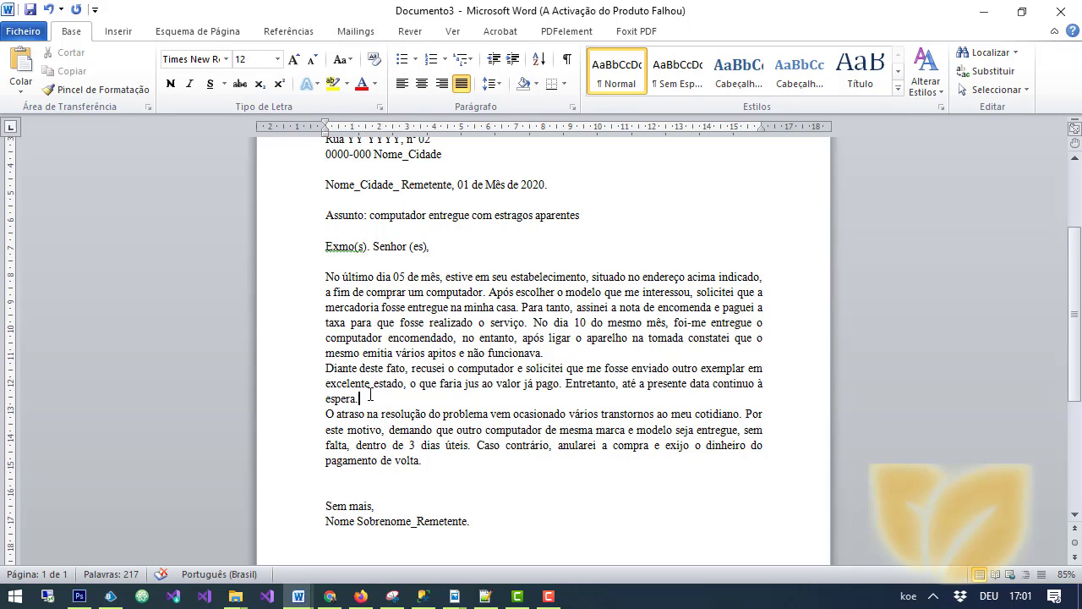
key(Return)
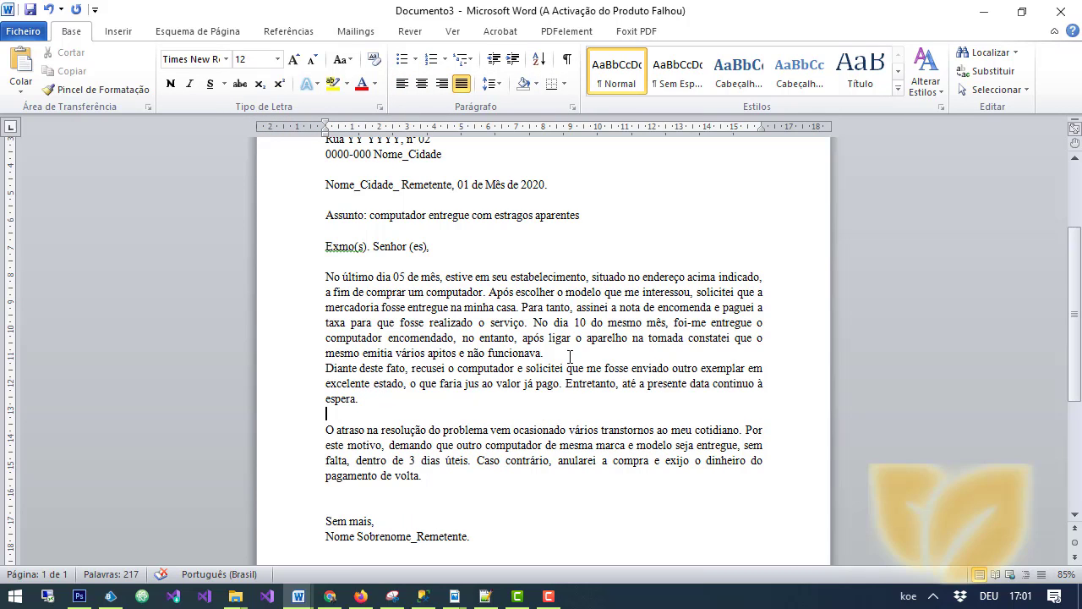
click(570, 355)
key(Return)
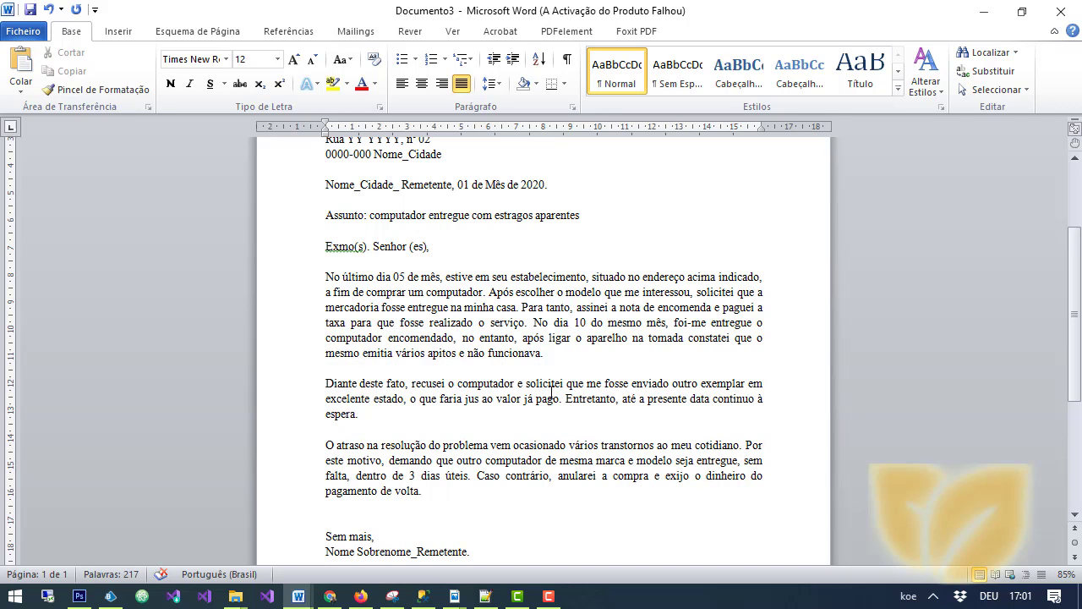
Insert blank lines between the sender's signature and the Anexos line until Anexos sits near the end of the first page.
scroll(511, 423, down, 3)
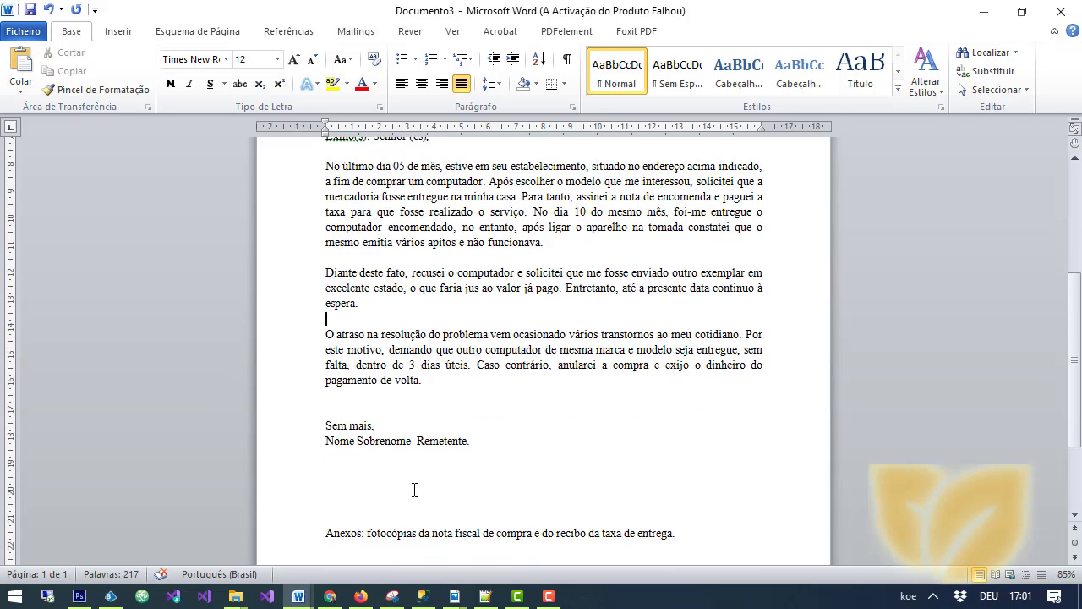
scroll(967, 464, down, 3)
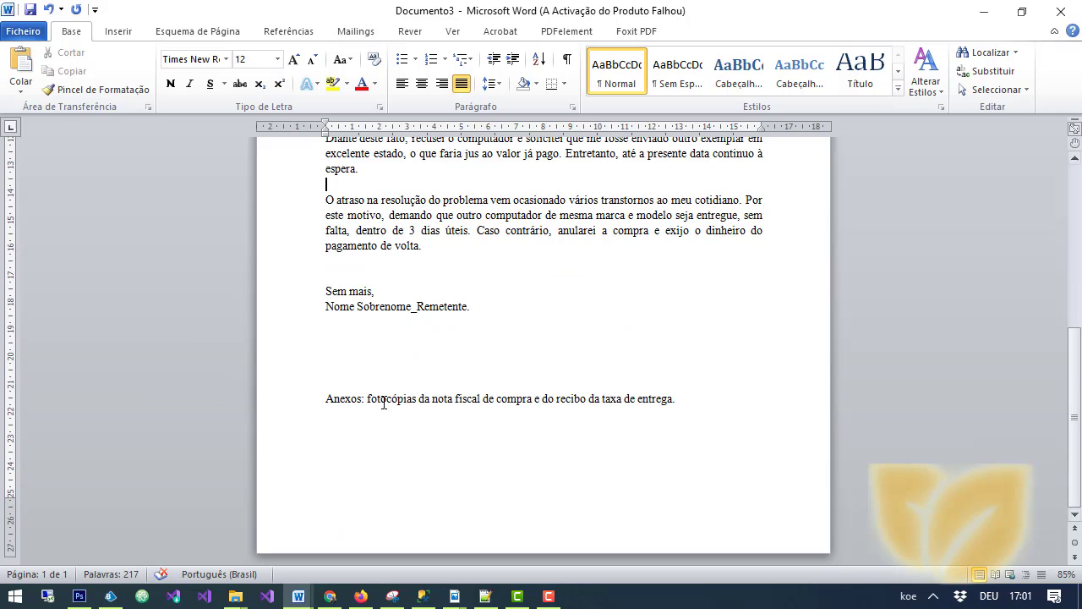
click(365, 362)
key(Return)
key(Return)
key(Return)
key(Return)
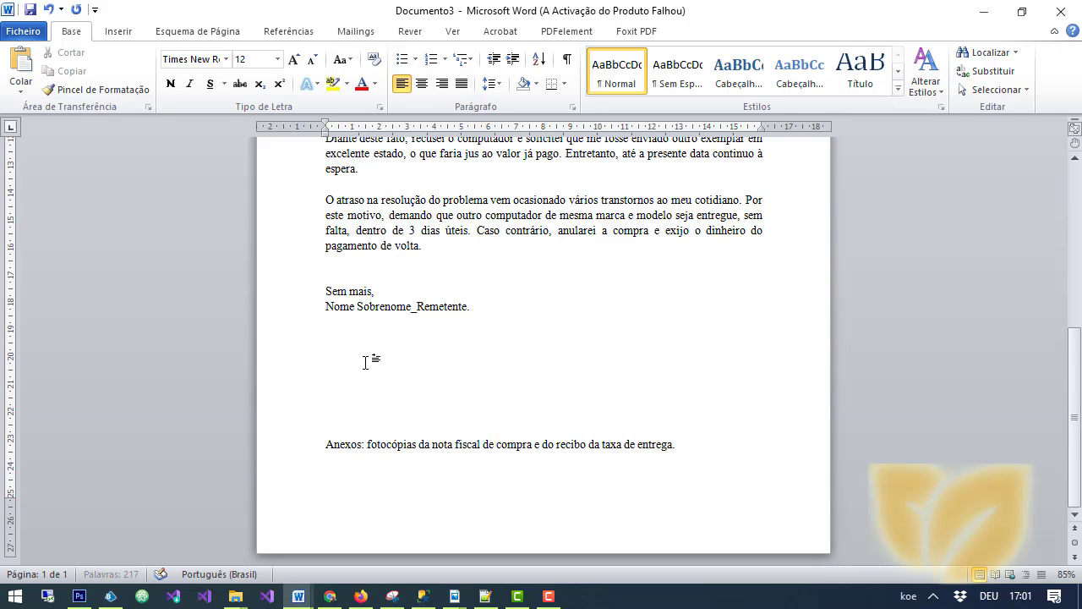
key(Return)
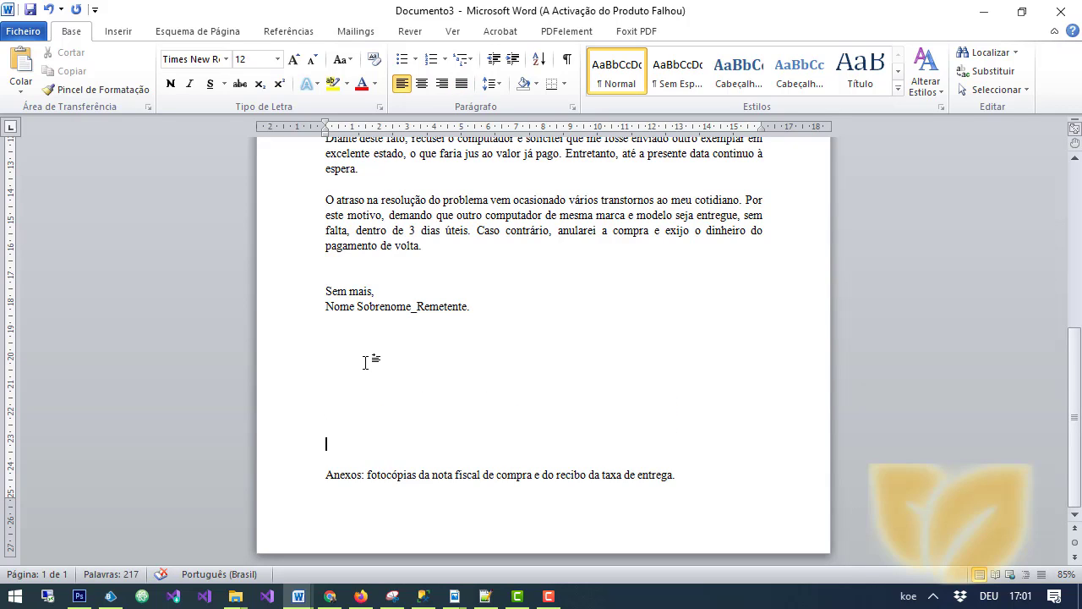
key(Return)
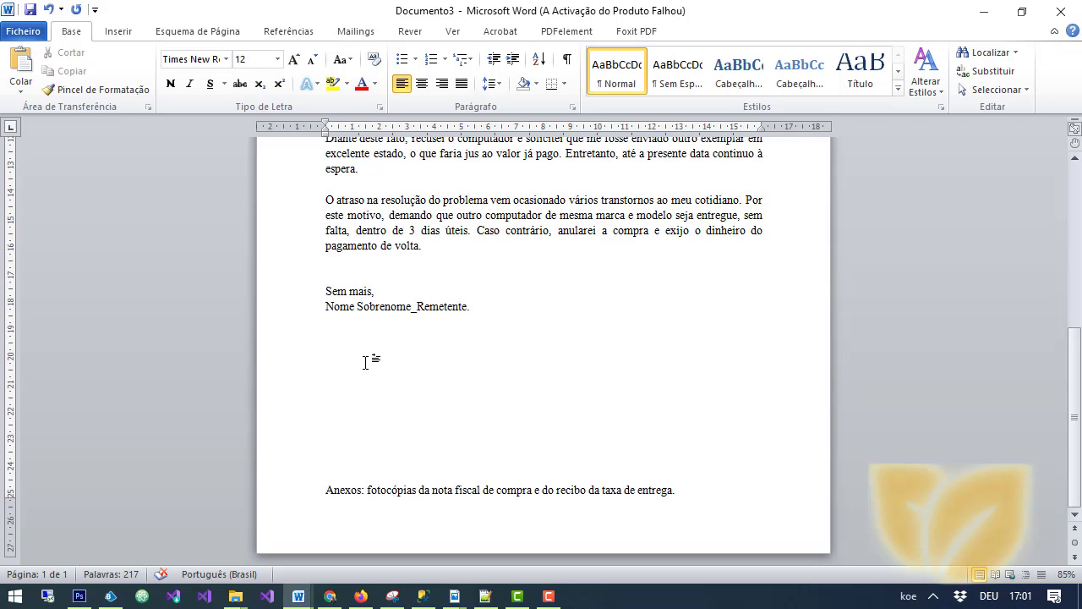
key(Return)
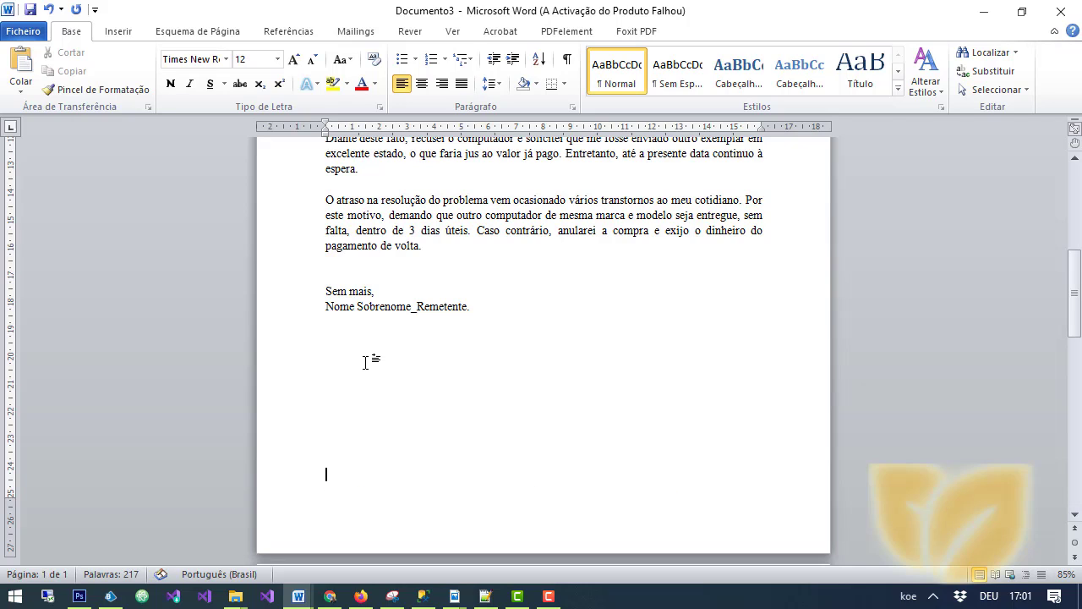
key(BackSpace)
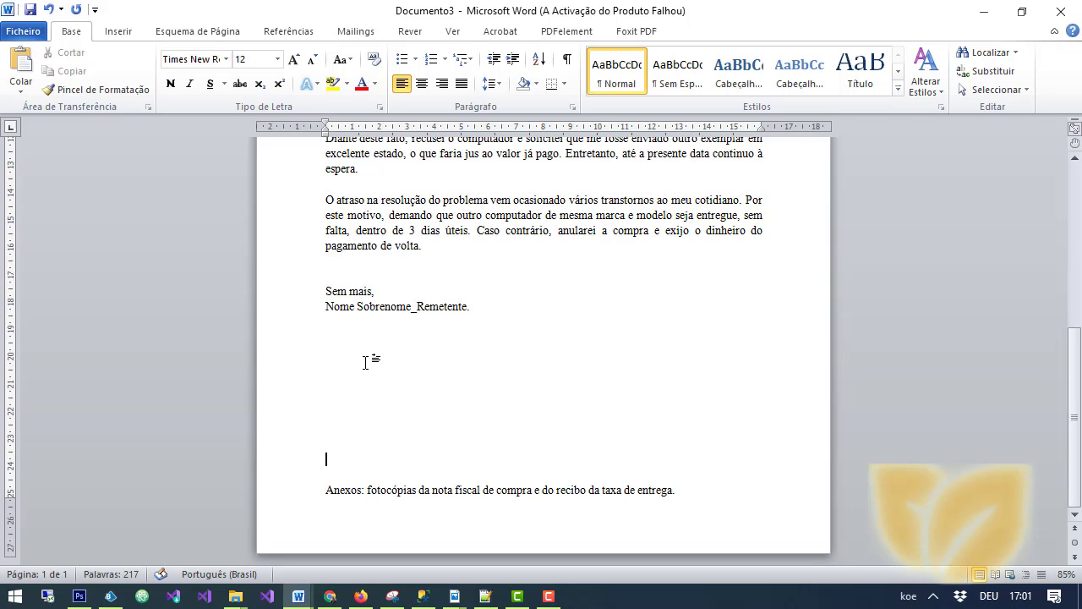
click(739, 501)
key(Return)
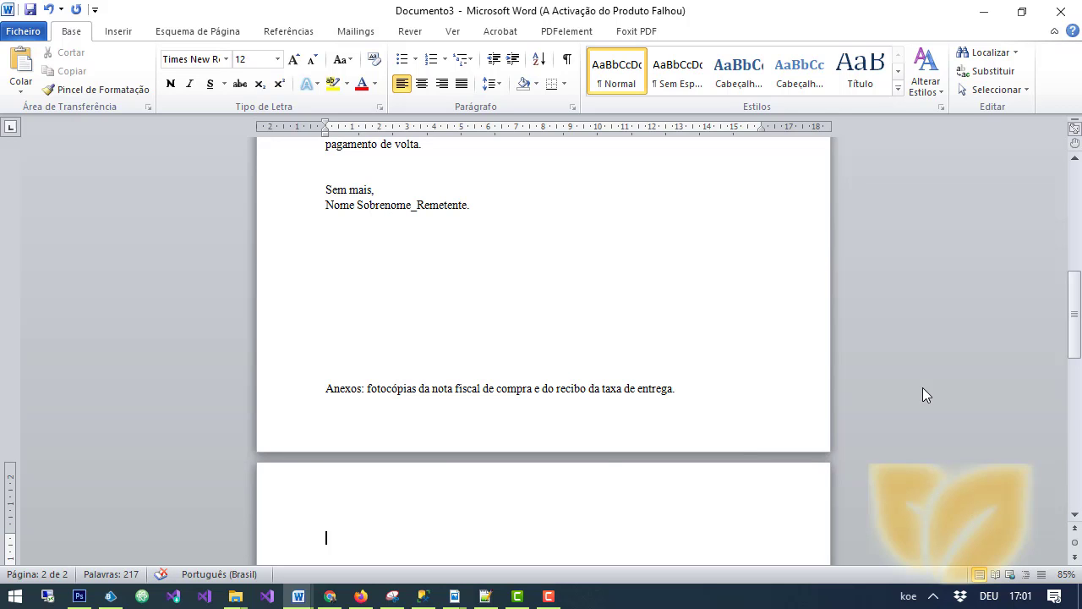
key(BackSpace)
Review the letter's layout, checking the sender and recipient blocks and the place and date line.
drag(1076, 429, 1079, 344)
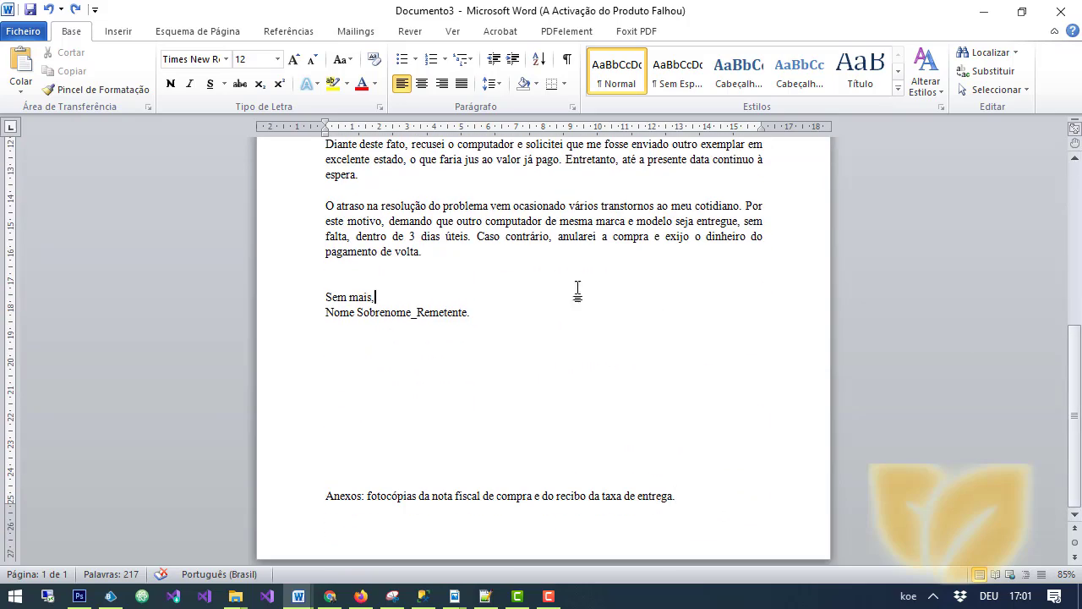
scroll(399, 327, up, 7)
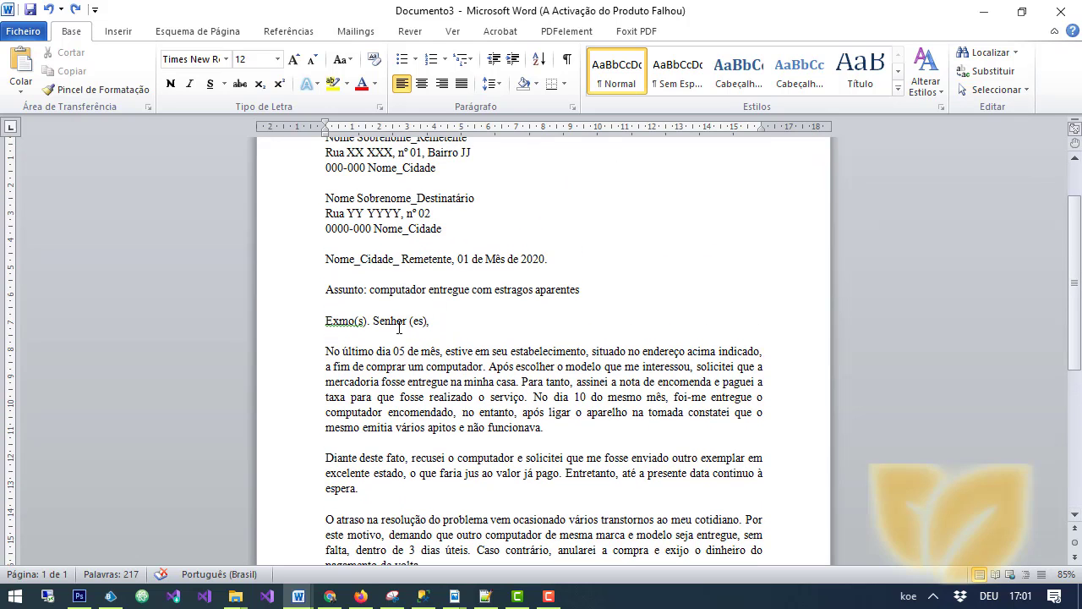
scroll(605, 382, up, 2)
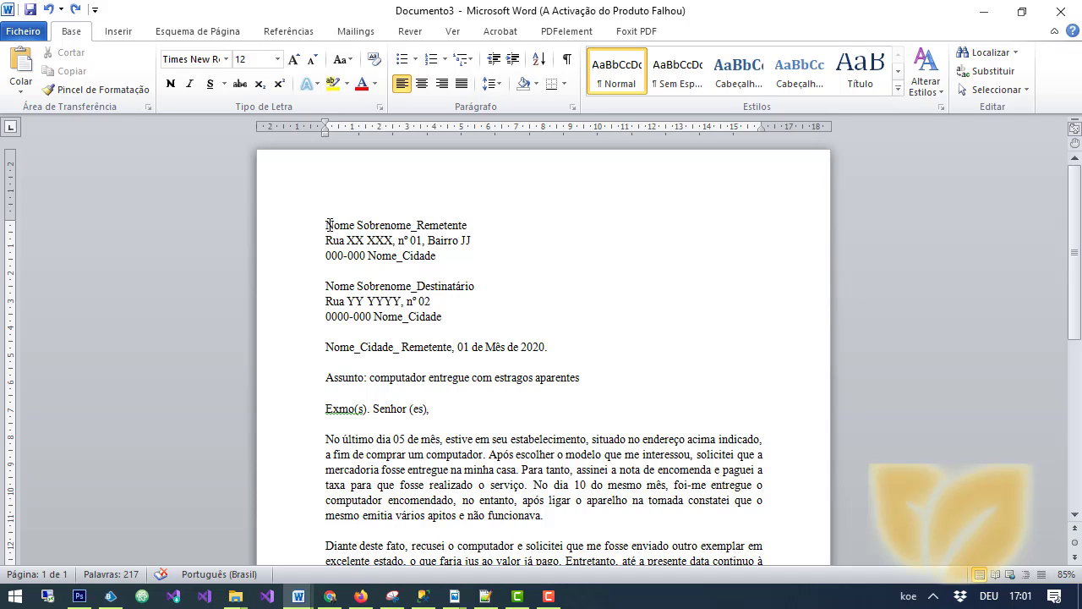
drag(328, 224, 439, 272)
click(410, 271)
drag(330, 224, 456, 318)
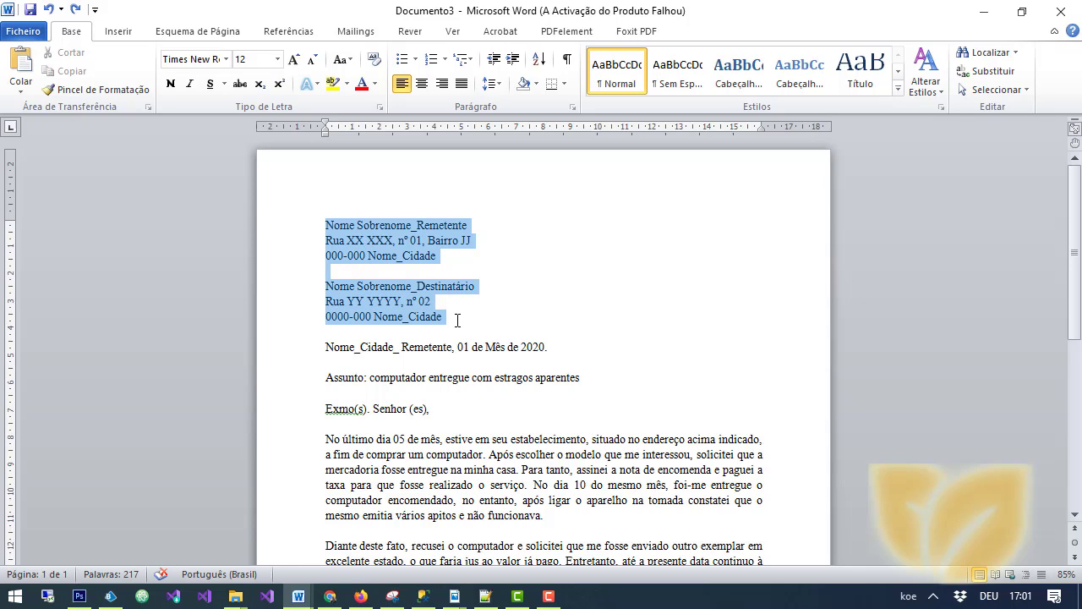
click(422, 349)
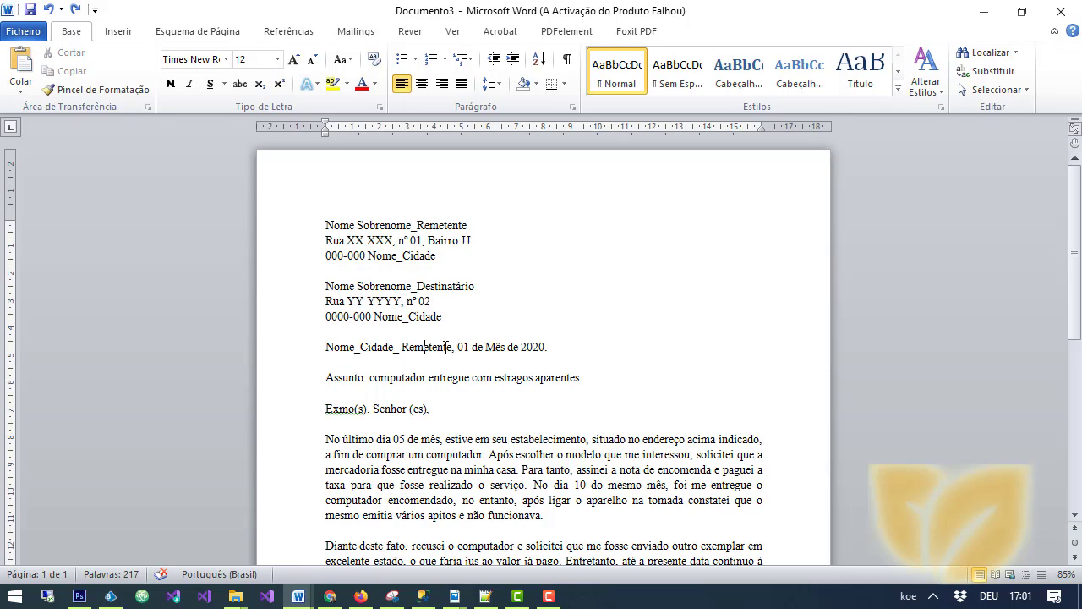
drag(446, 348, 327, 347)
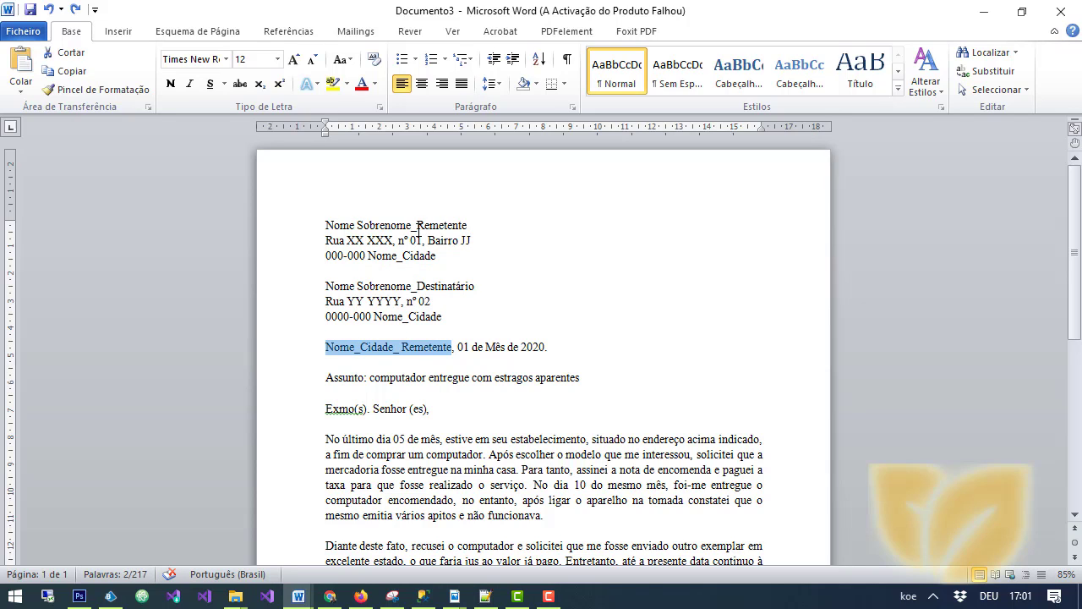
drag(467, 225, 325, 225)
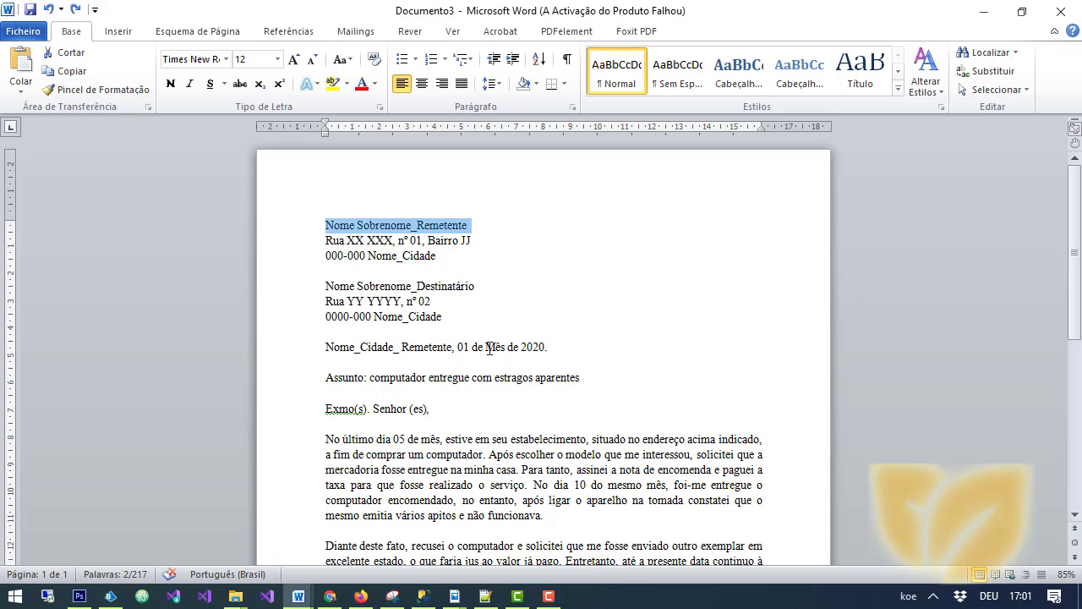
Review the letter from the date and Assunto line through the salutation, body paragraphs and signature to the blank space above Anexos.
drag(558, 349, 457, 347)
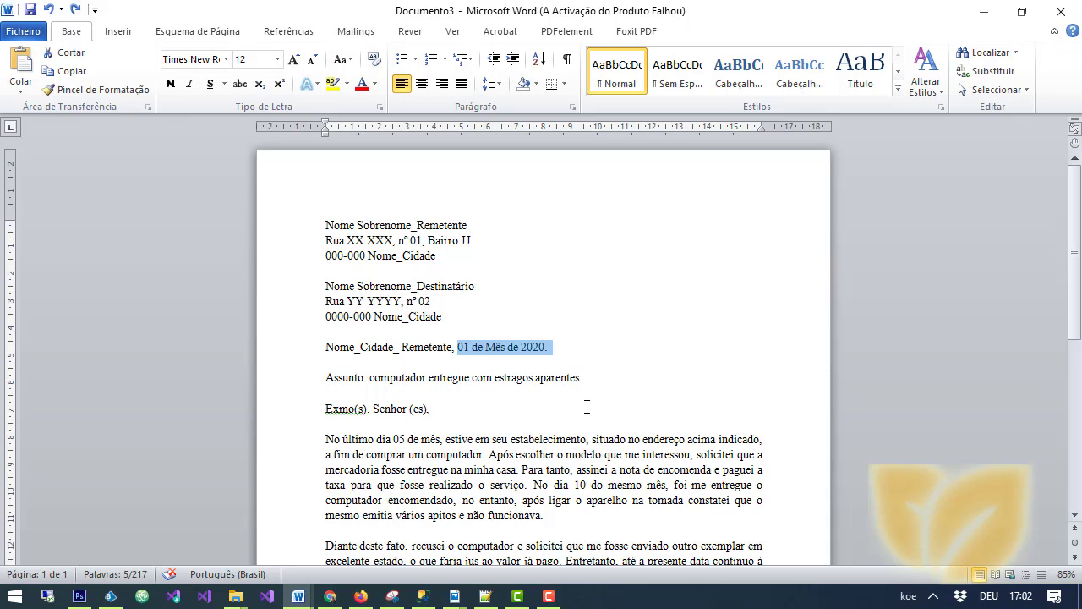
drag(593, 377, 336, 380)
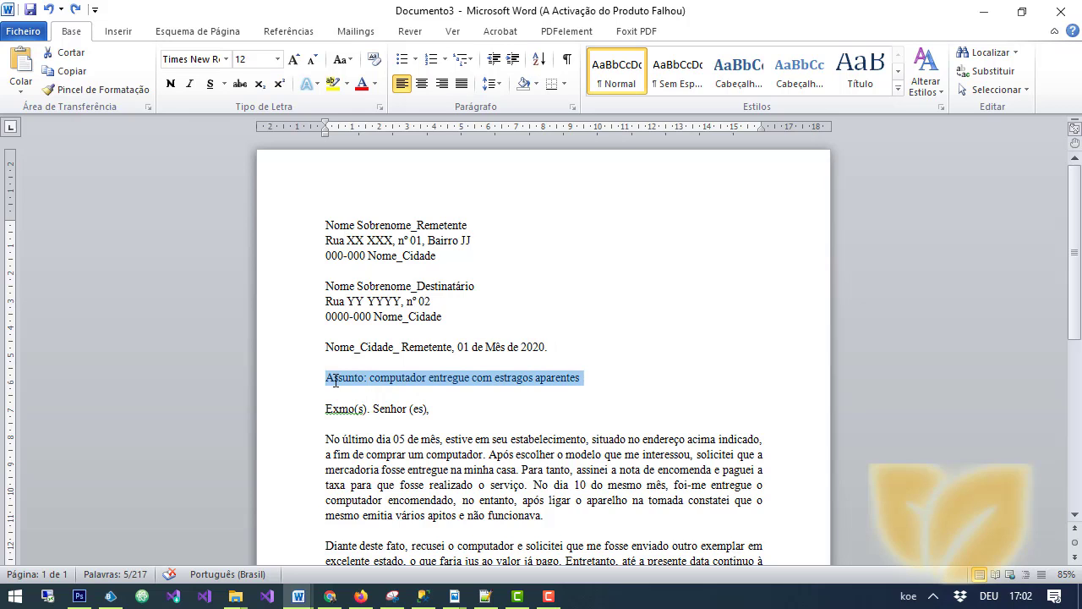
scroll(944, 292, down, 2)
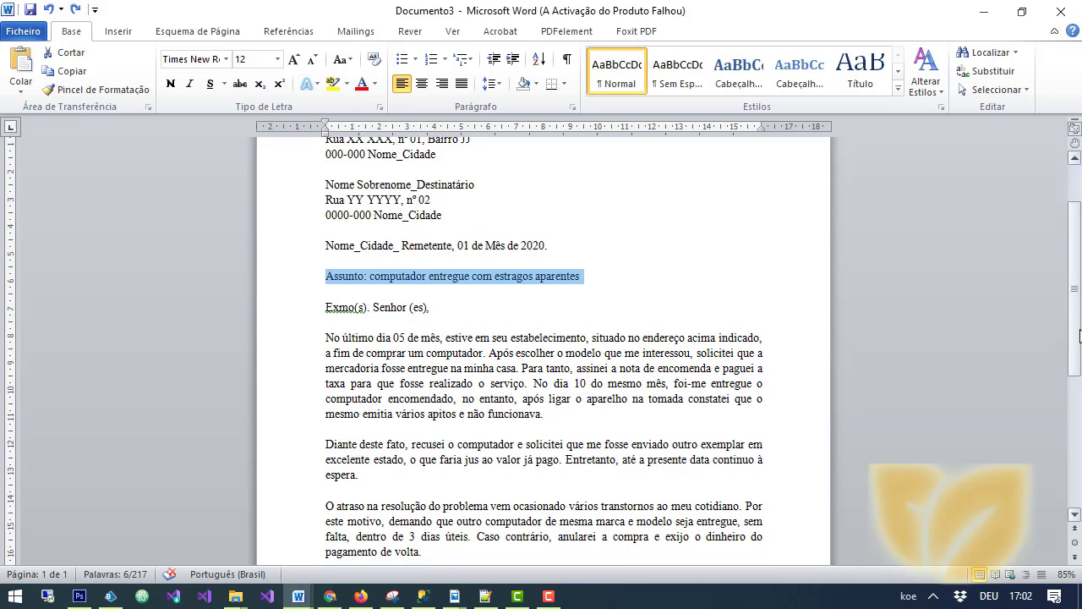
scroll(634, 380, down, 2)
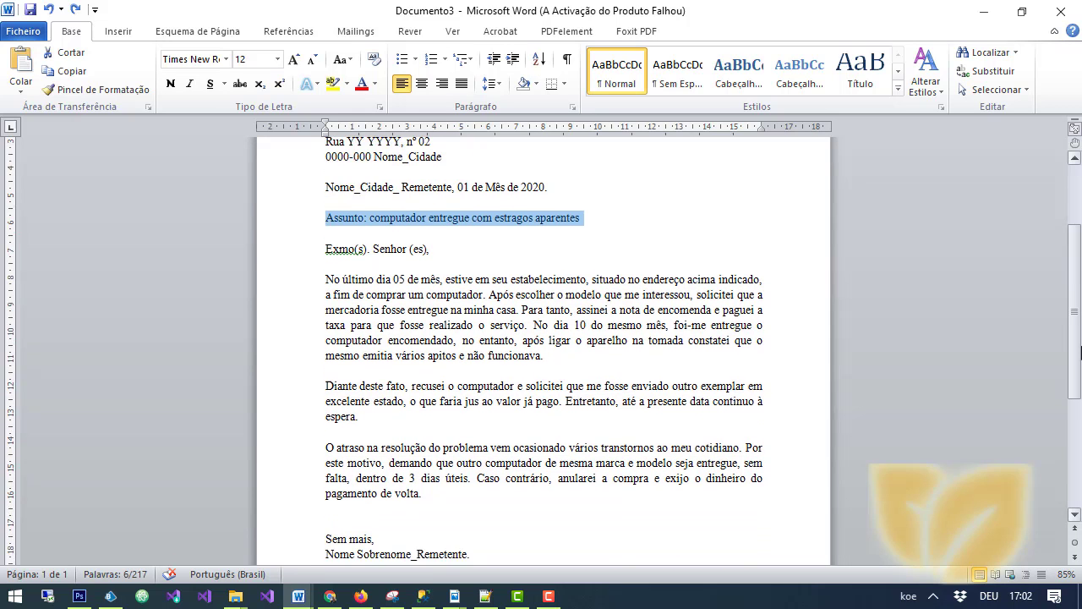
drag(323, 244, 423, 489)
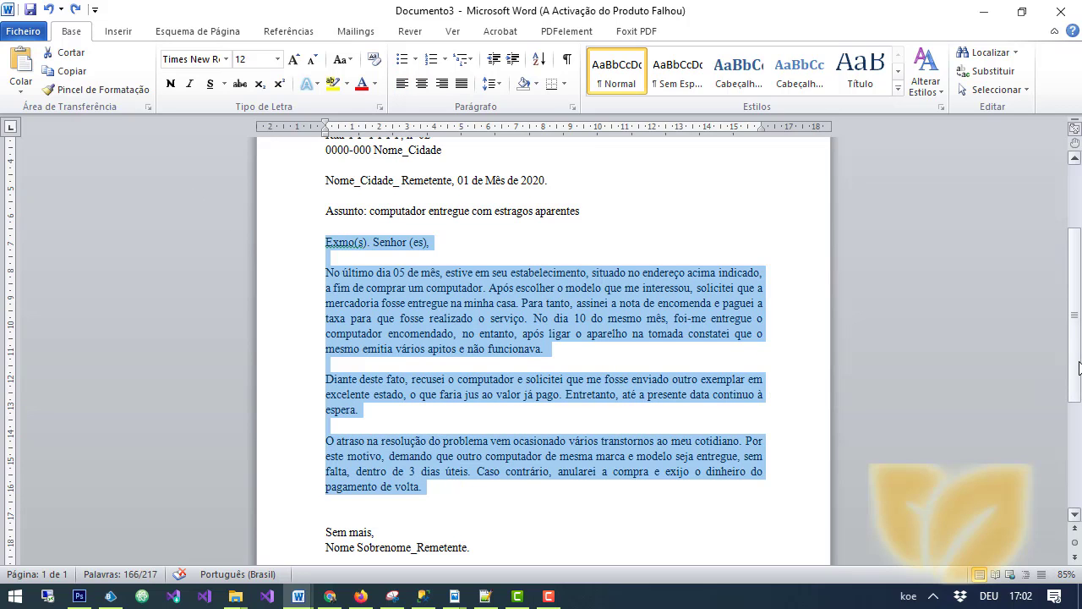
drag(1077, 368, 1077, 457)
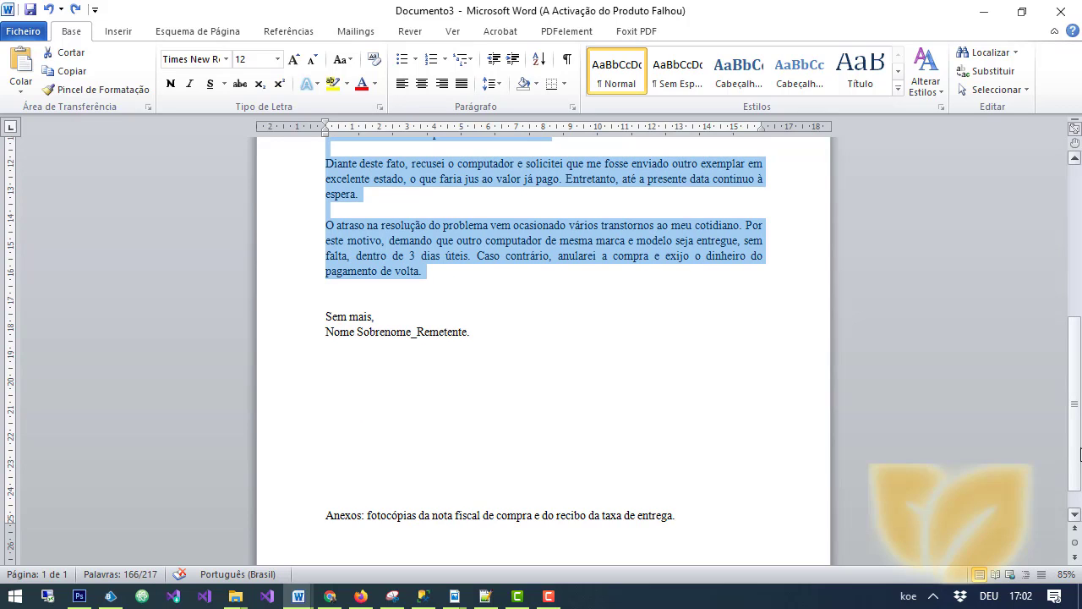
drag(1078, 453, 1079, 464)
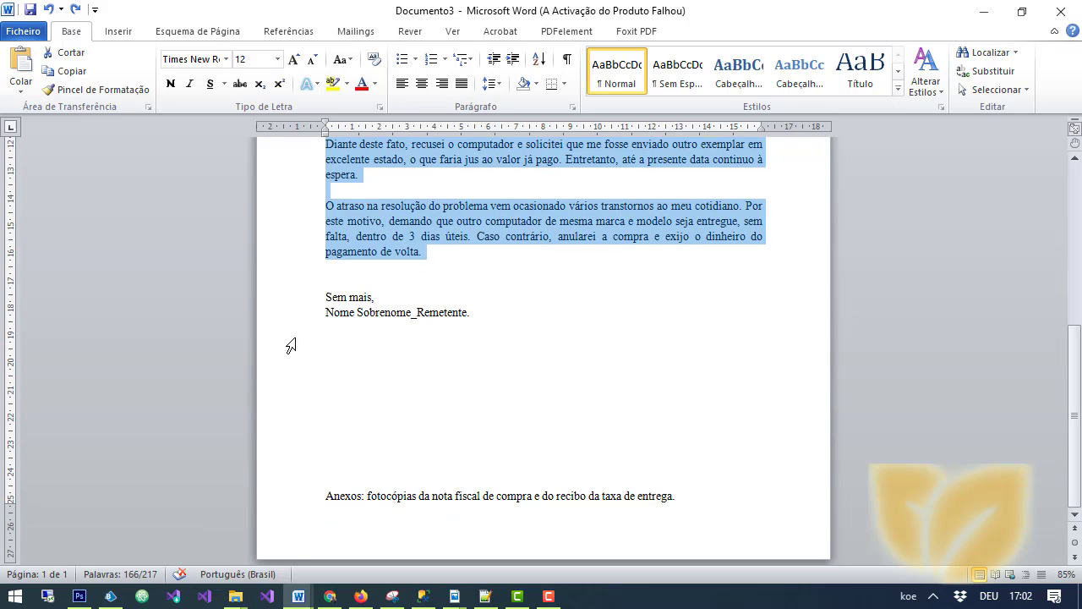
mouse_move(349, 347)
mouse_down()
mouse_move(332, 346)
mouse_move(367, 448)
mouse_up()
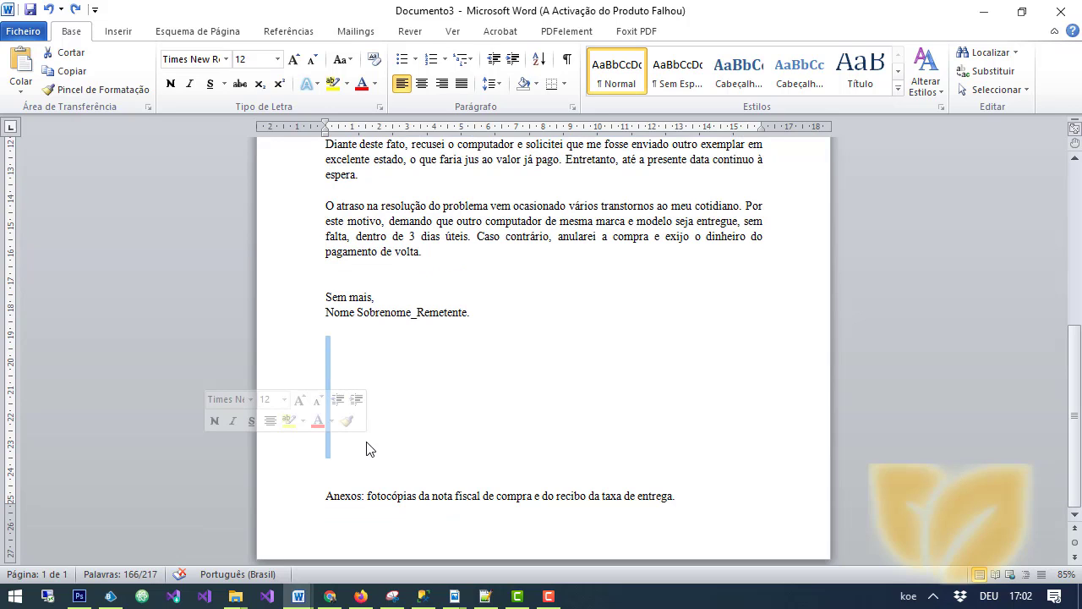
click(423, 365)
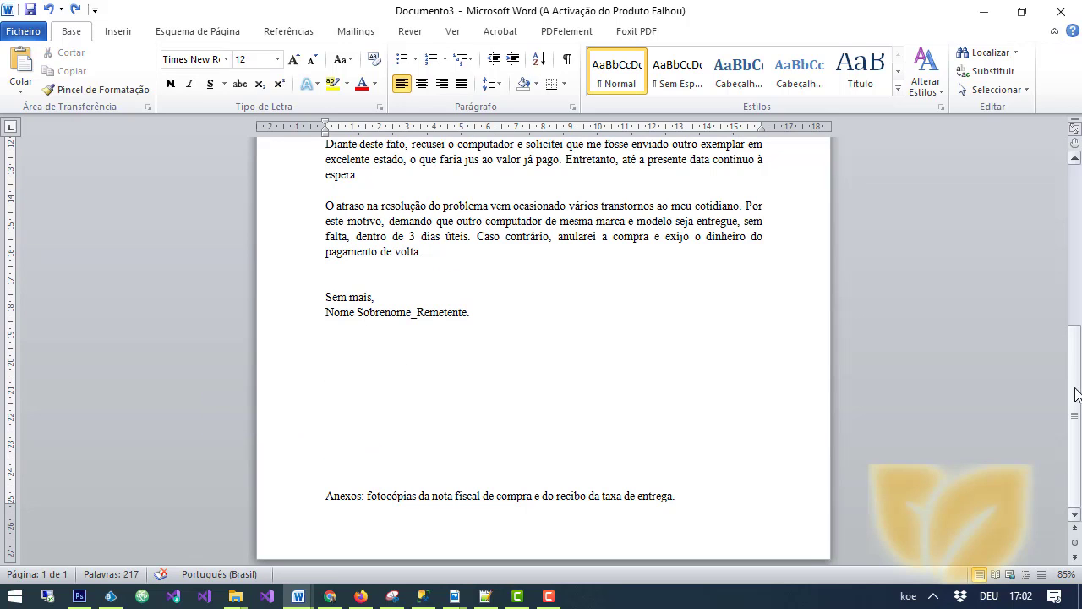
scroll(749, 346, up, 10)
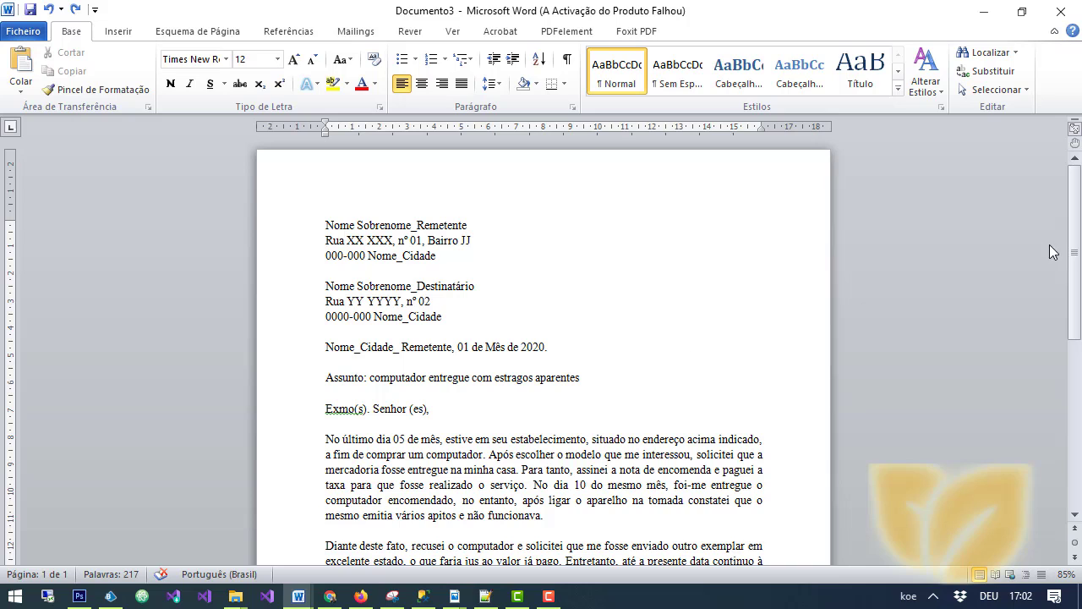
mouse_move(1075, 275)
mouse_down()
mouse_move(1078, 312)
mouse_move(1077, 286)
mouse_up()
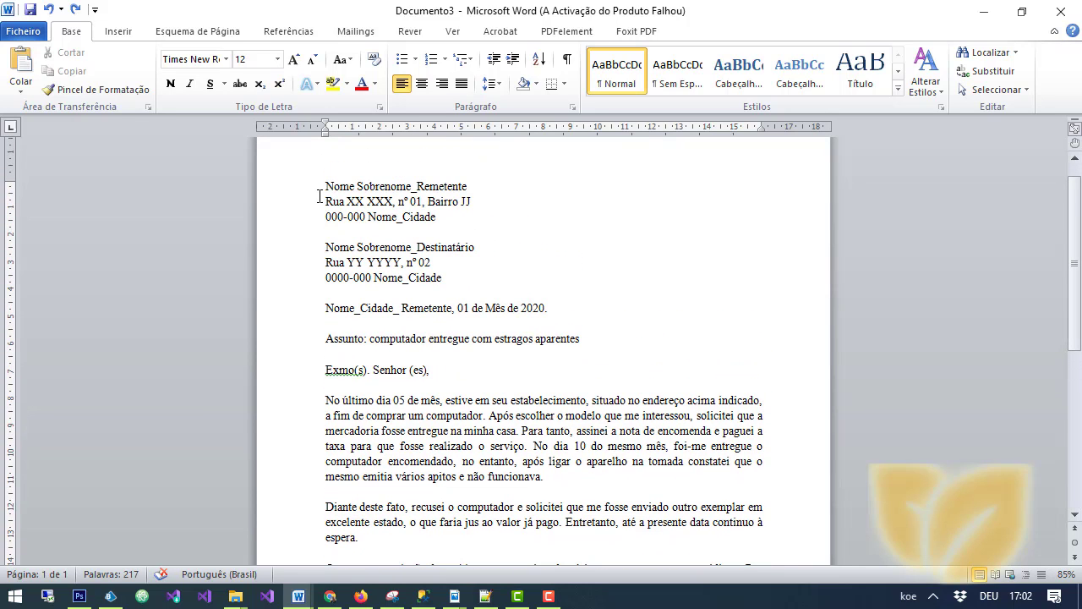
scroll(958, 389, up, 1)
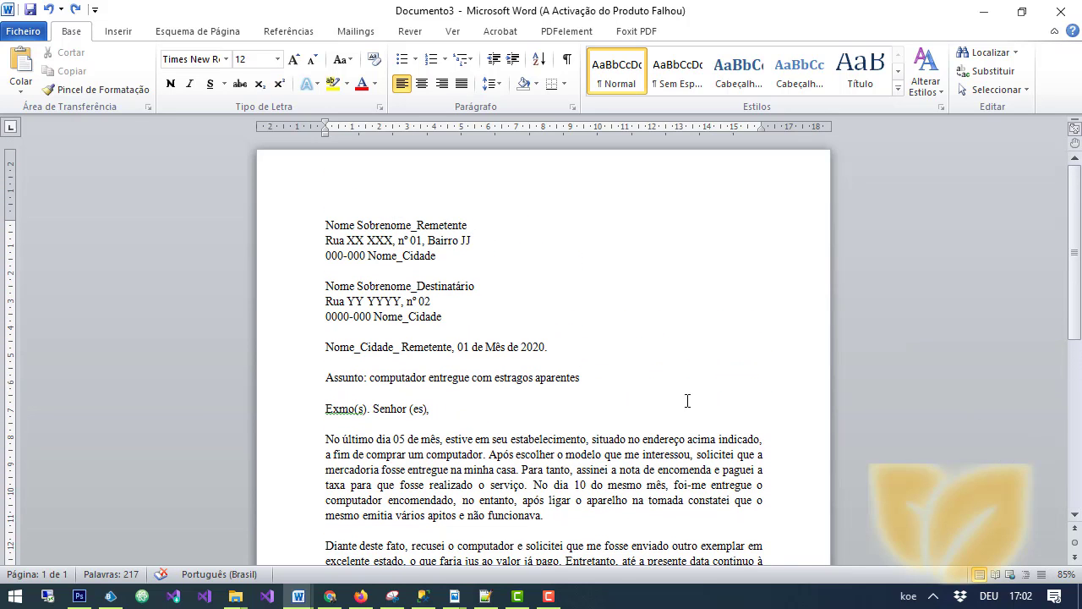
Switch to Acrobat Reader and examine the layout of Carta de reclamacao BR.pdf from the sender block to the Anexos line.
mouse_move(454, 596)
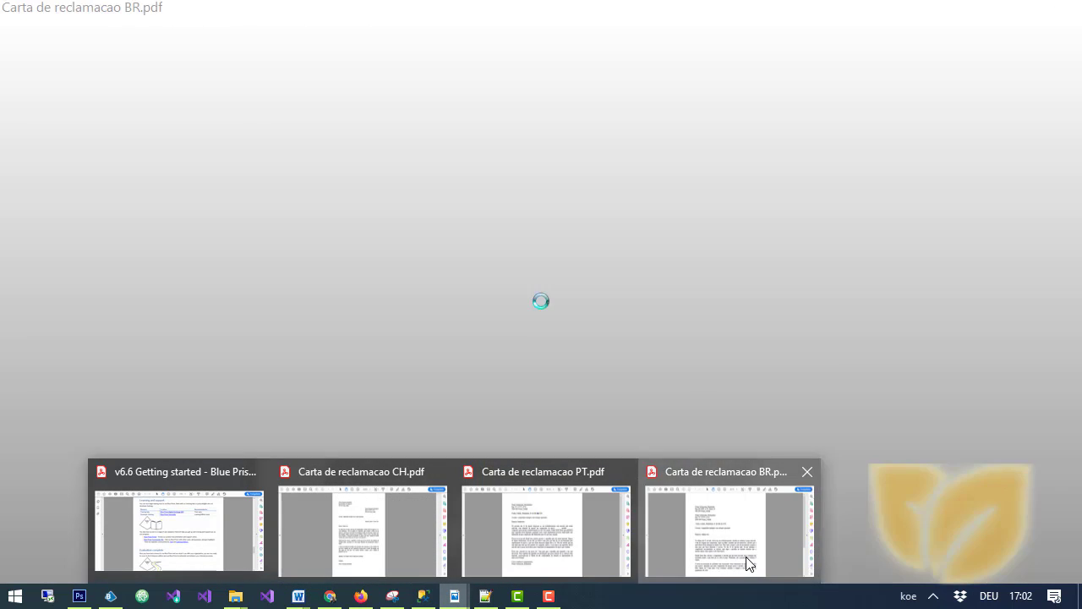
click(748, 564)
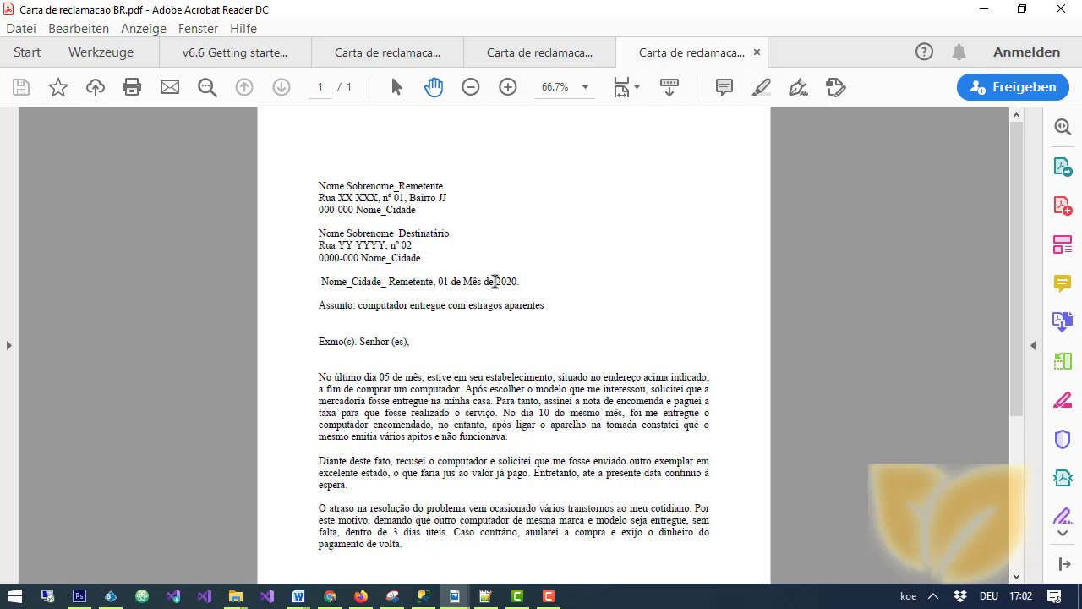
scroll(606, 483, down, 3)
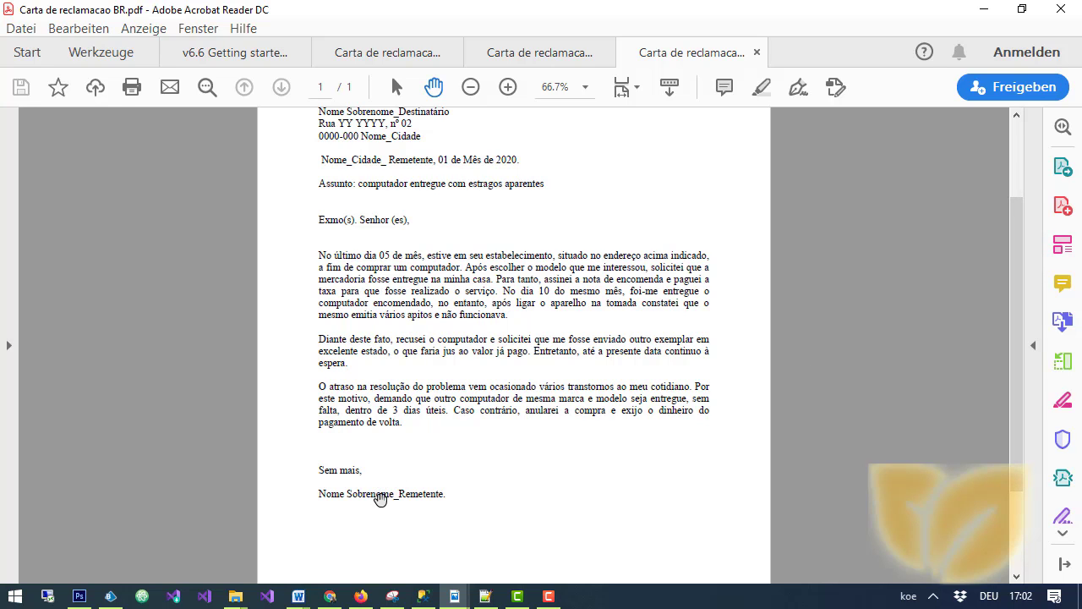
scroll(1026, 507, down, 3)
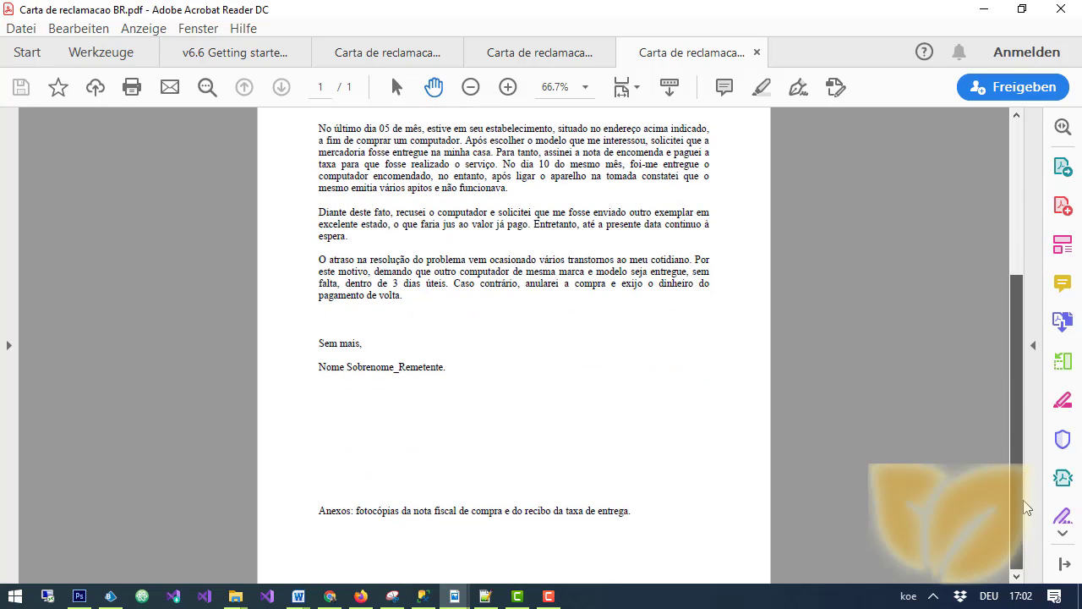
scroll(513, 338, up, 5)
Open Carta de reclamacao PT.pdf and examine its layout from the recipient block to the closing signature.
click(528, 52)
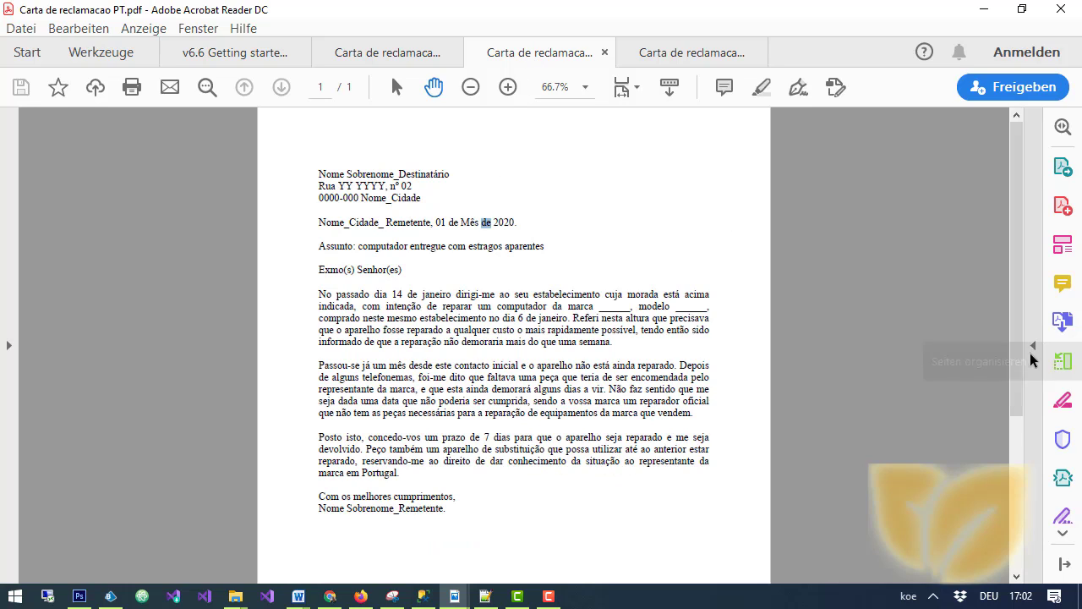
click(435, 174)
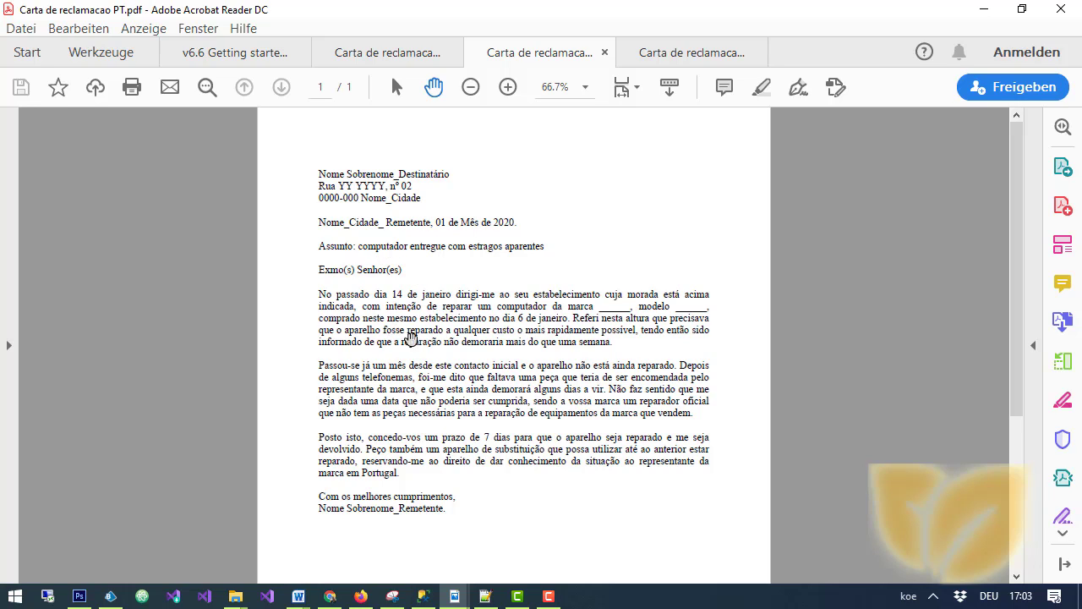
scroll(1016, 335, down, 5)
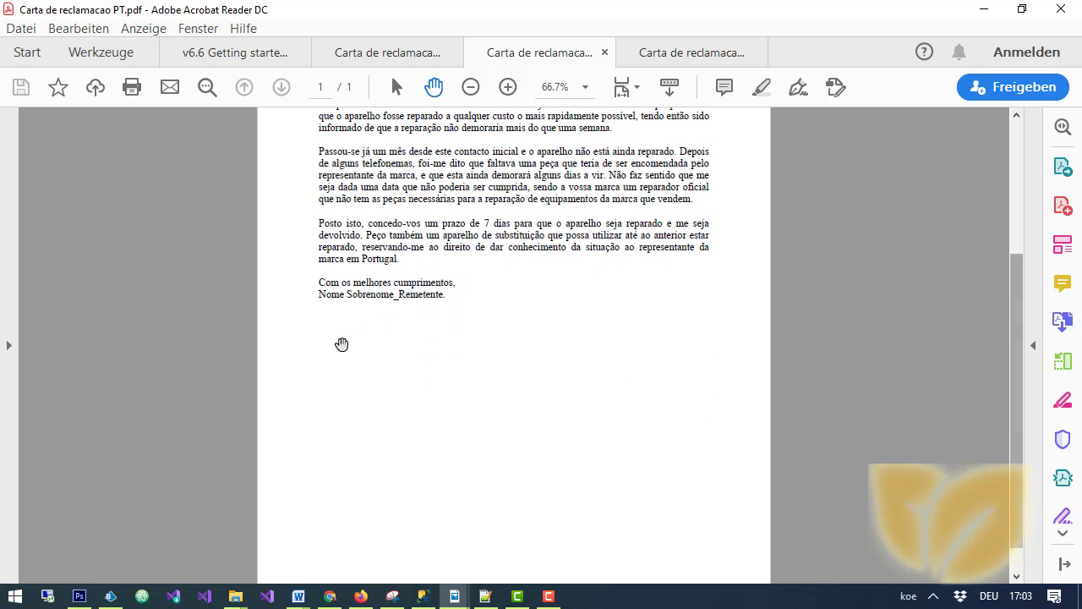
scroll(1017, 369, down, 1)
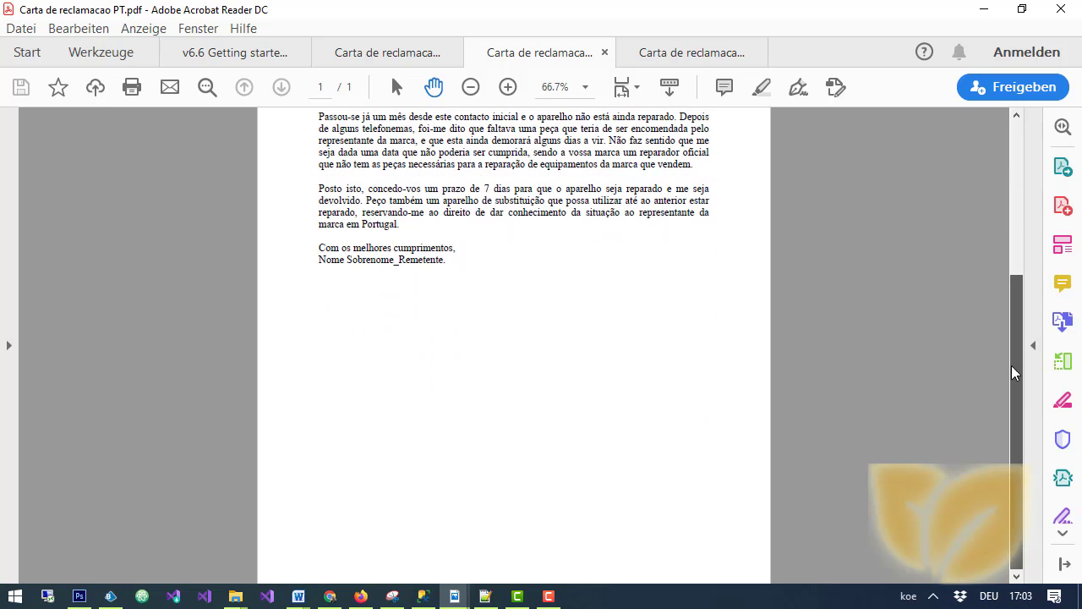
scroll(1015, 367, up, 4)
scroll(994, 218, up, 2)
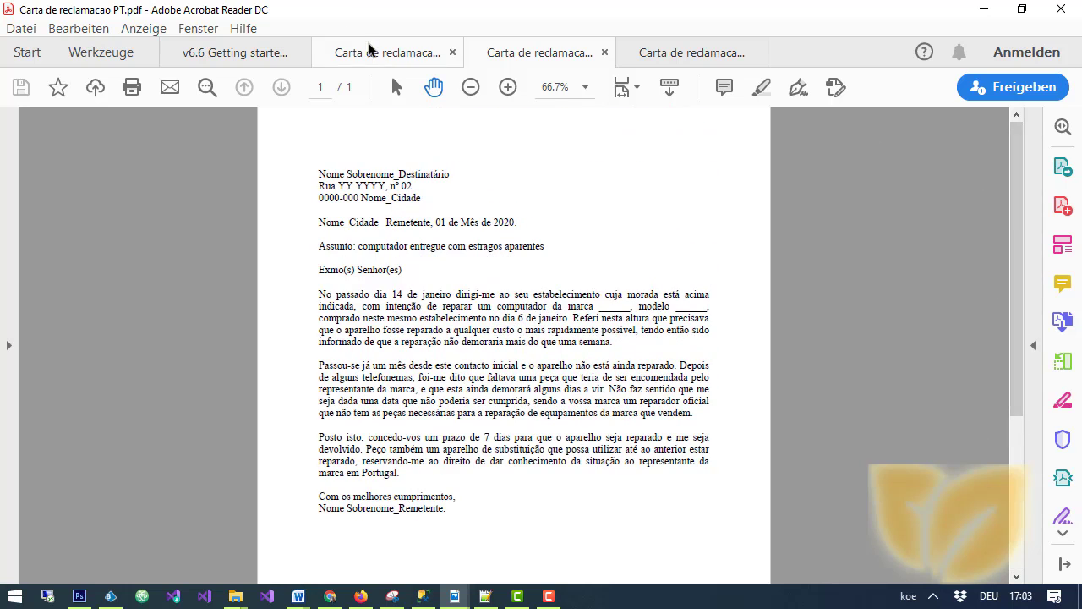
Open Carta de reclamacao CH.pdf and examine its address blocks, subject, date and body text, enlarging the page to 66.7%.
click(372, 51)
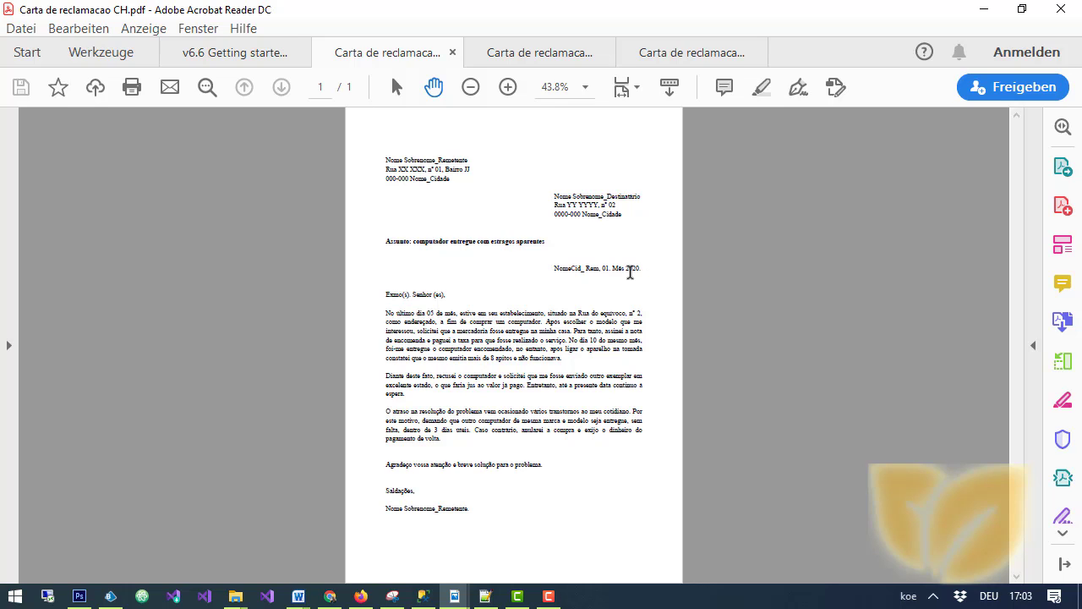
drag(385, 294, 541, 471)
click(575, 466)
click(507, 88)
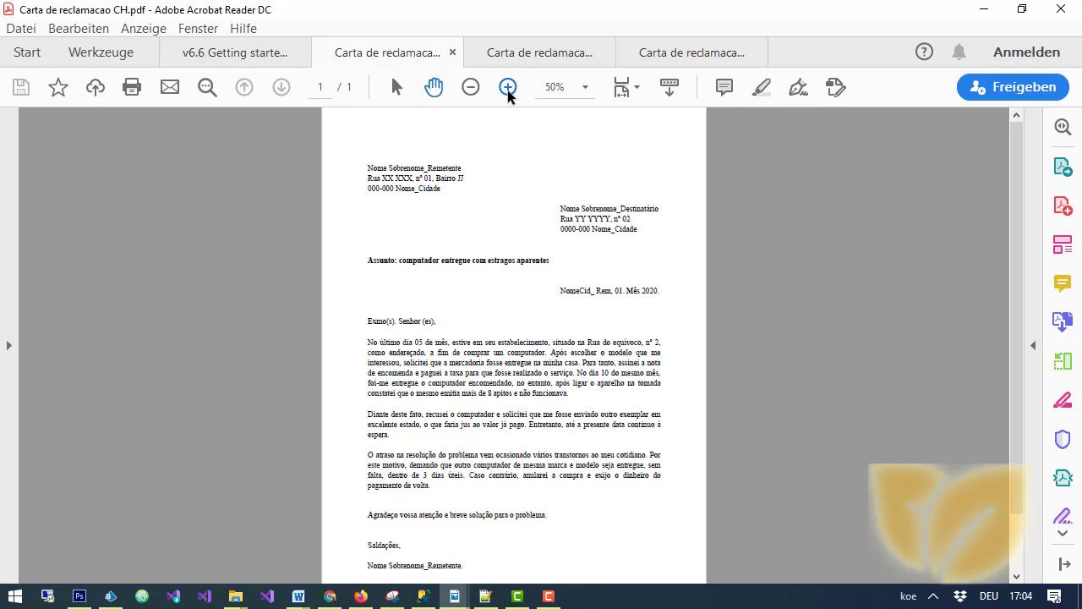
click(507, 87)
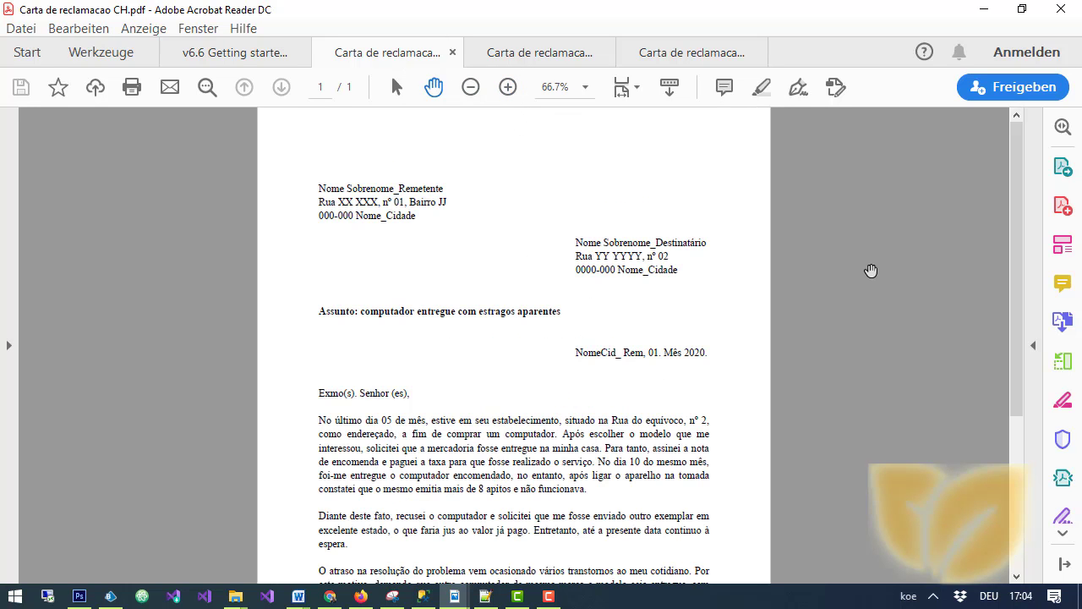